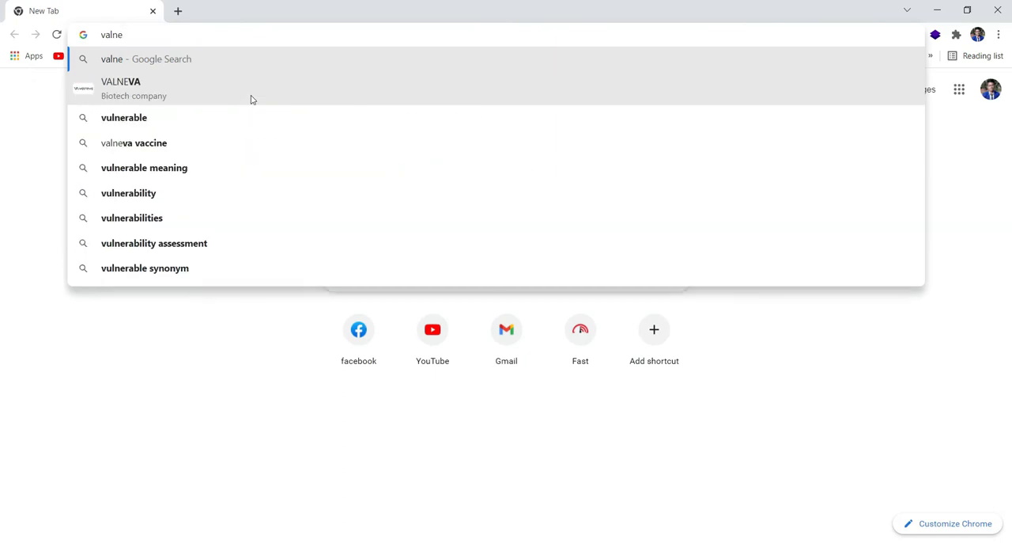
- Search the web for "valentine's video make flexclip" and open the result "Create Valentine's Day Videos Online for Free"
{"action": "key", "text": "BackSpace"}
{"action": "key", "text": "BackSpace"}
{"action": "type", "text": "entine"}
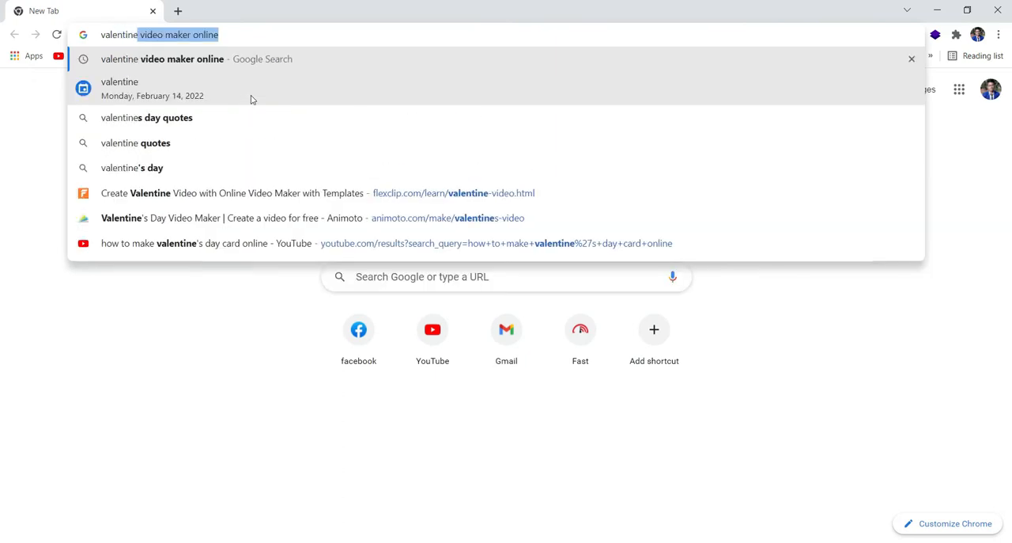
{"action": "type", "text": "'s video make "}
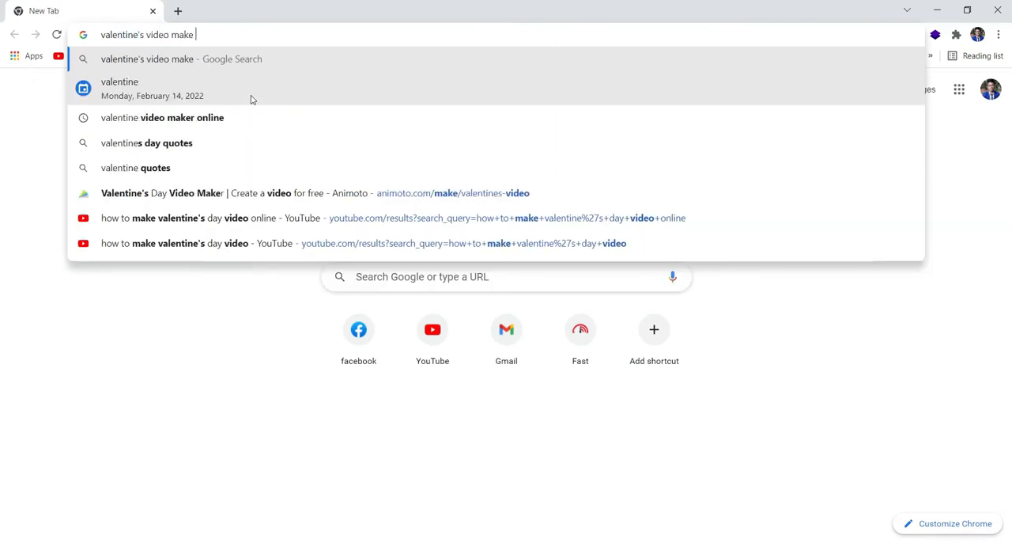
{"action": "type", "text": "flexclip"}
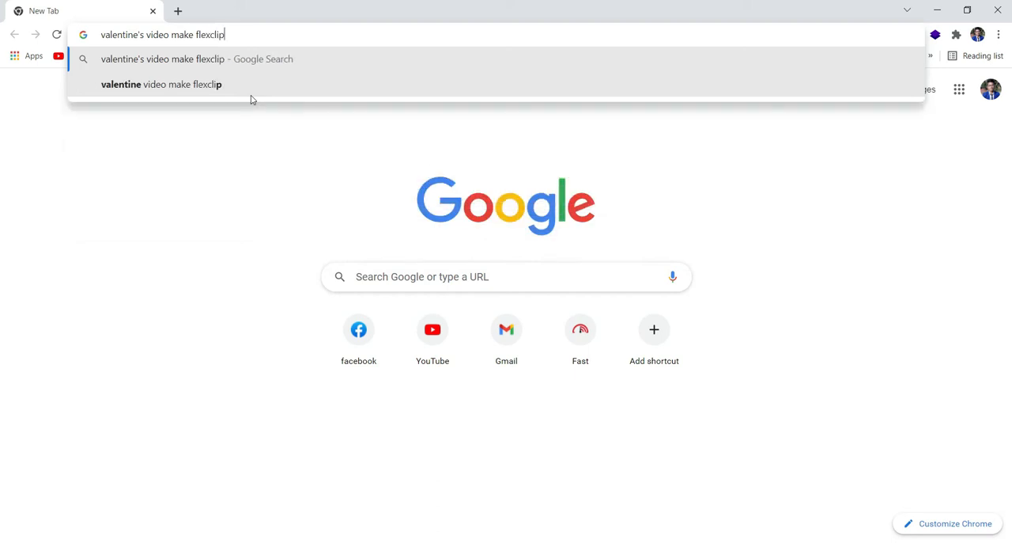
{"action": "key", "text": "Return"}
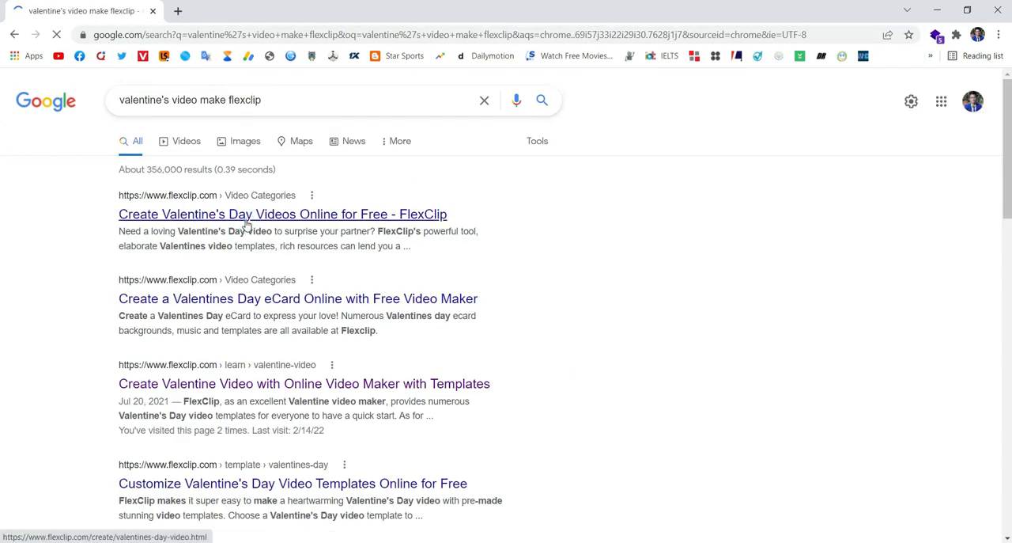
{"action": "left_click", "coordinate": [246, 223]}
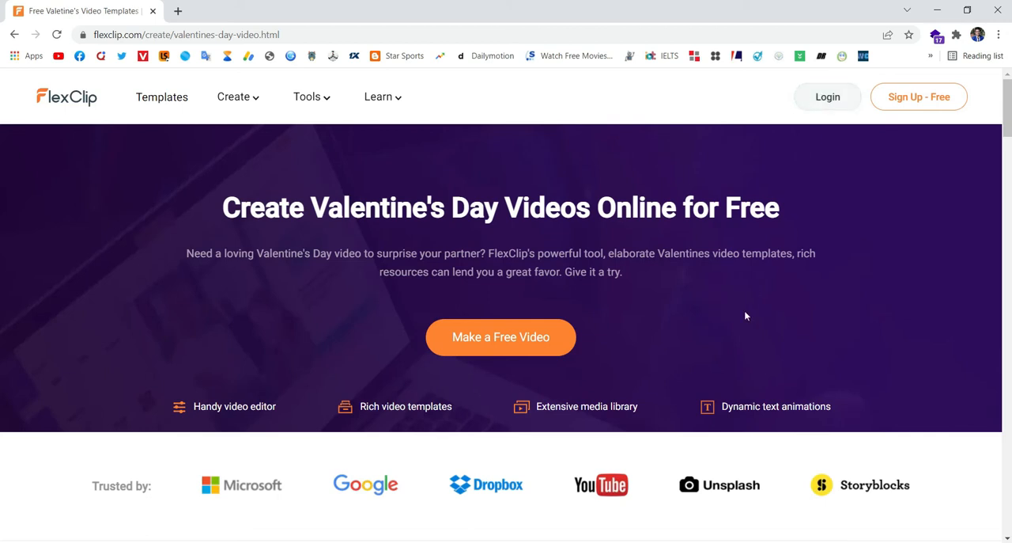
- Log in to the site with the existing Google account
{"action": "scroll", "coordinate": [742, 332], "scroll_direction": "down", "scroll_amount": 5}
{"action": "scroll", "coordinate": [743, 338], "scroll_direction": "down", "scroll_amount": 6}
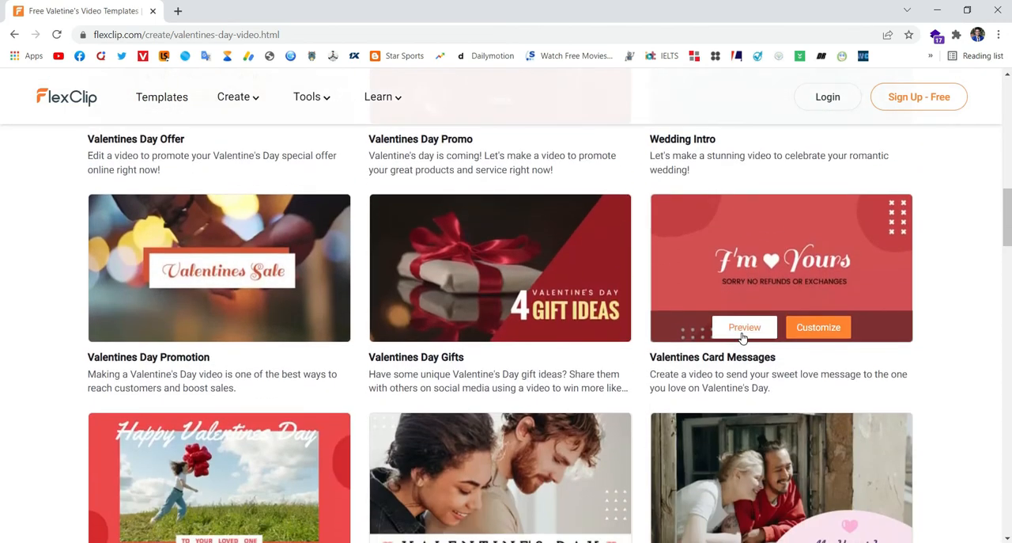
{"action": "scroll", "coordinate": [696, 395], "scroll_direction": "down", "scroll_amount": 2}
{"action": "scroll", "coordinate": [691, 439], "scroll_direction": "down", "scroll_amount": 2}
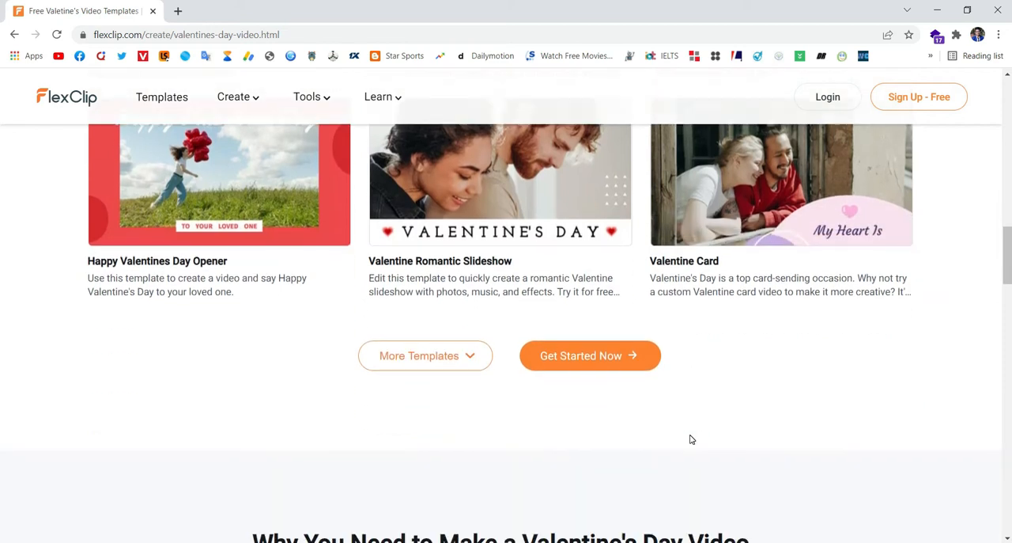
{"action": "scroll", "coordinate": [691, 439], "scroll_direction": "up", "scroll_amount": 15}
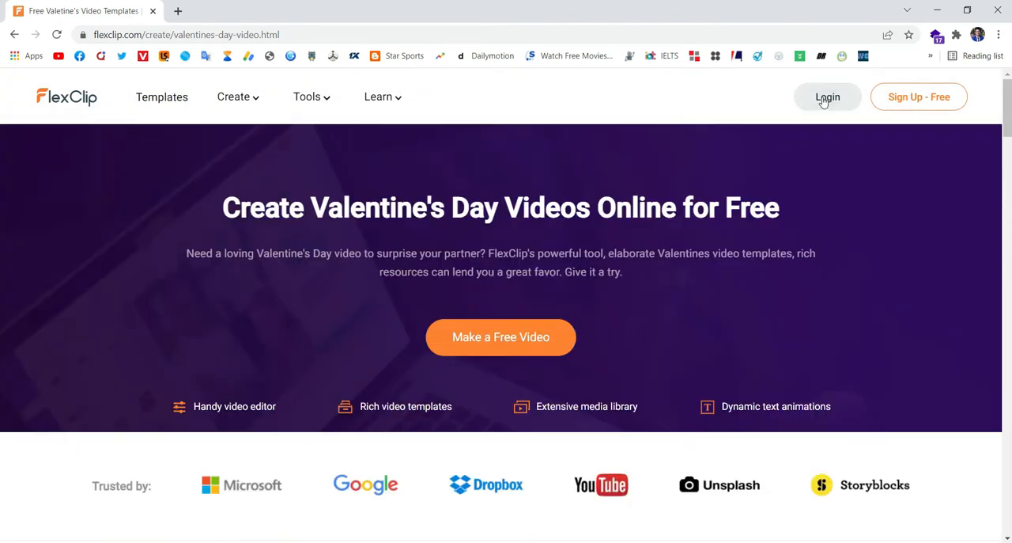
{"action": "left_click", "coordinate": [825, 98]}
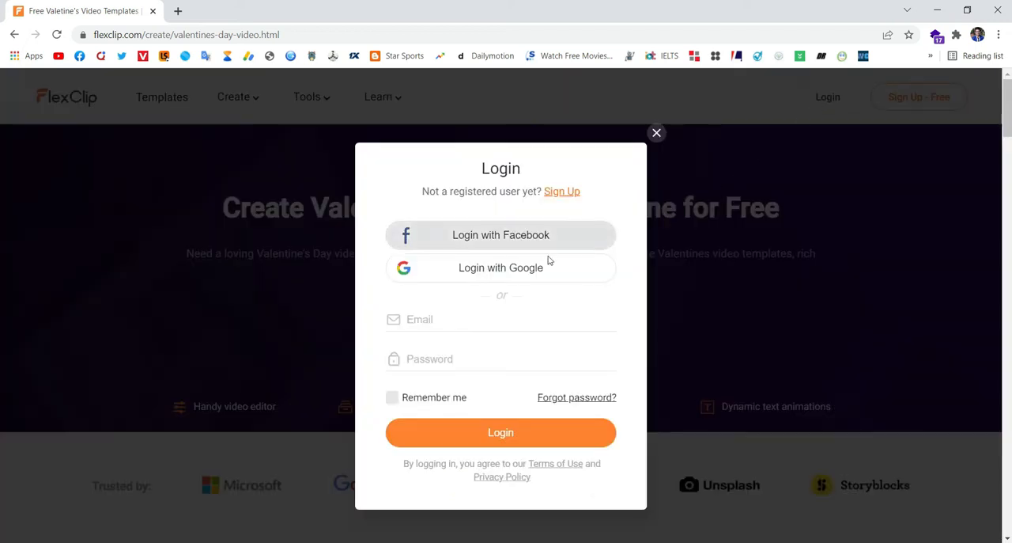
{"action": "left_click", "coordinate": [530, 271]}
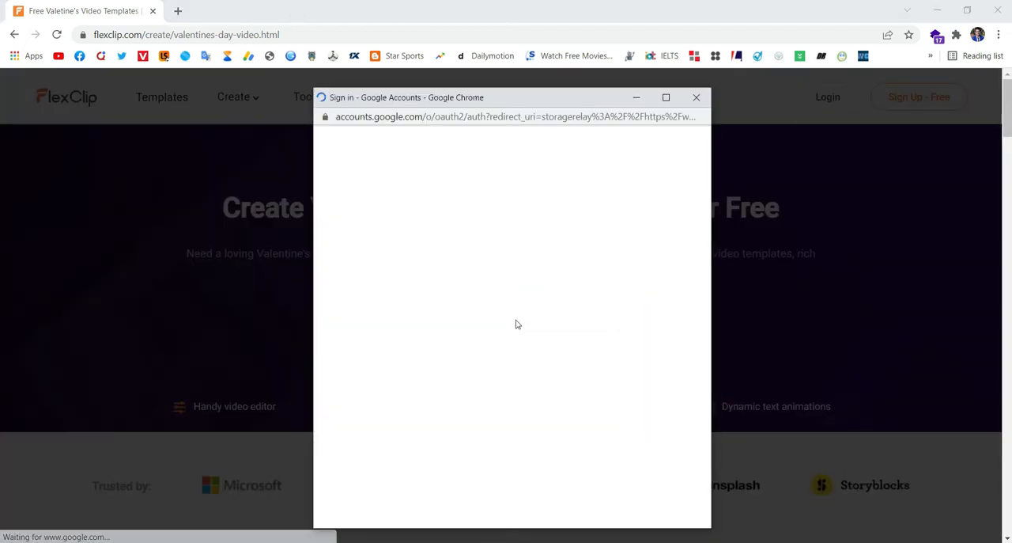
{"action": "left_click", "coordinate": [473, 352]}
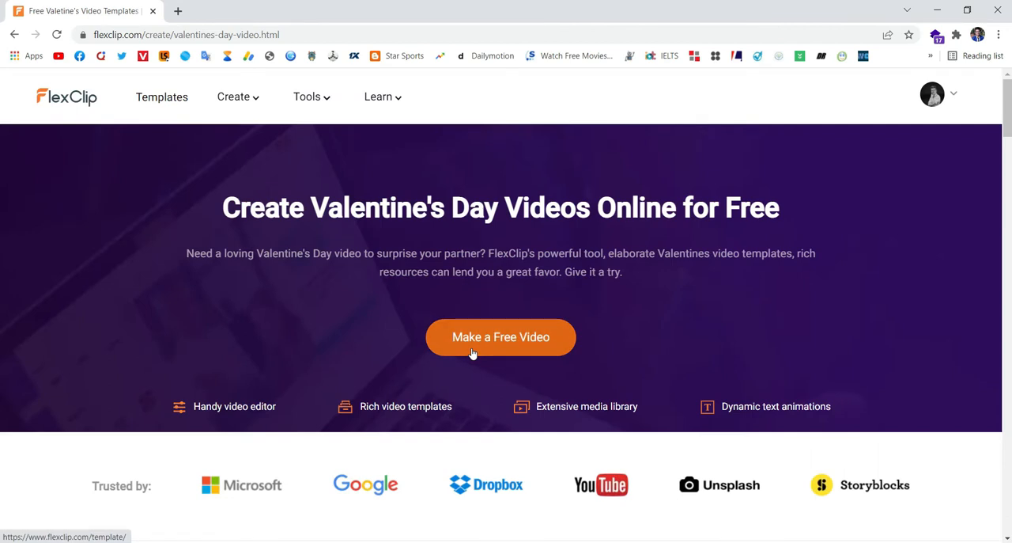
- Look through the romantic Valentine's Day video templates and the rest of the page
{"action": "scroll", "coordinate": [487, 364], "scroll_direction": "down", "scroll_amount": 1}
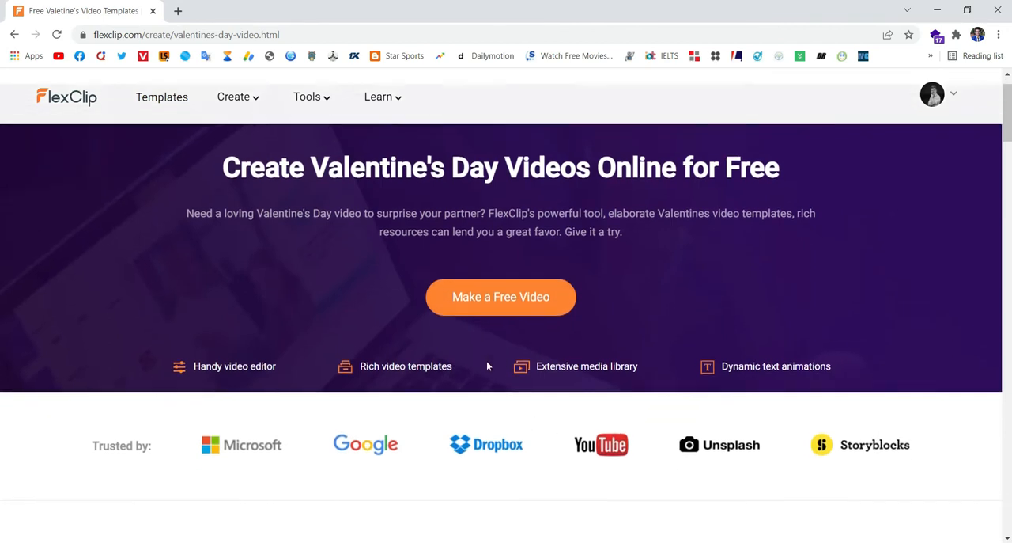
{"action": "scroll", "coordinate": [487, 365], "scroll_direction": "down", "scroll_amount": 3}
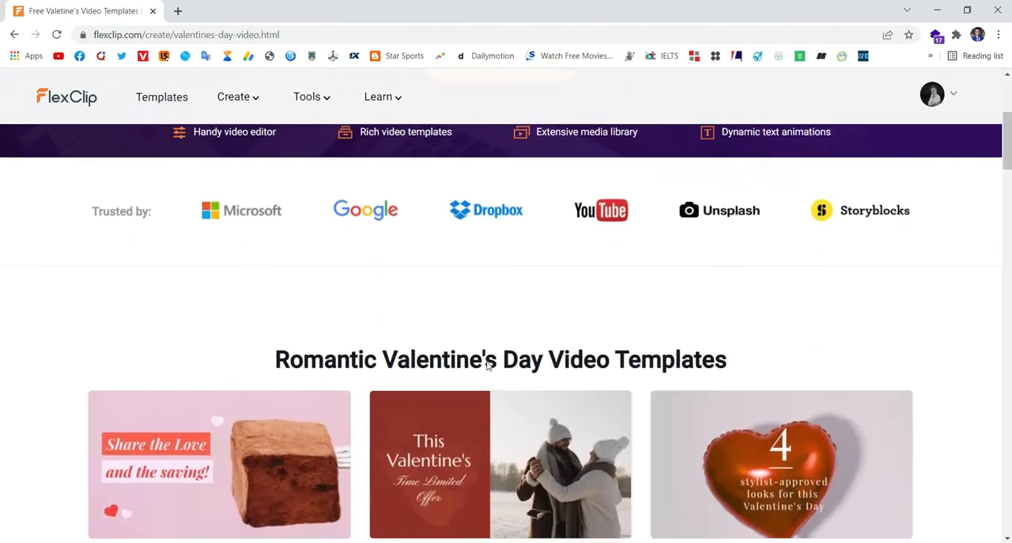
{"action": "scroll", "coordinate": [487, 366], "scroll_direction": "down", "scroll_amount": 3}
{"action": "scroll", "coordinate": [488, 366], "scroll_direction": "down", "scroll_amount": 3}
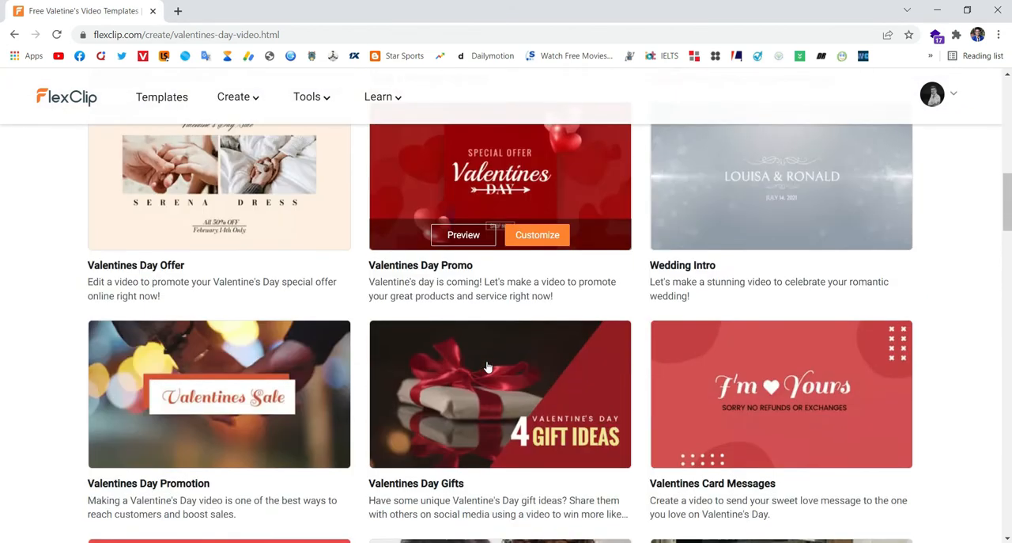
{"action": "scroll", "coordinate": [488, 366], "scroll_direction": "down", "scroll_amount": 3}
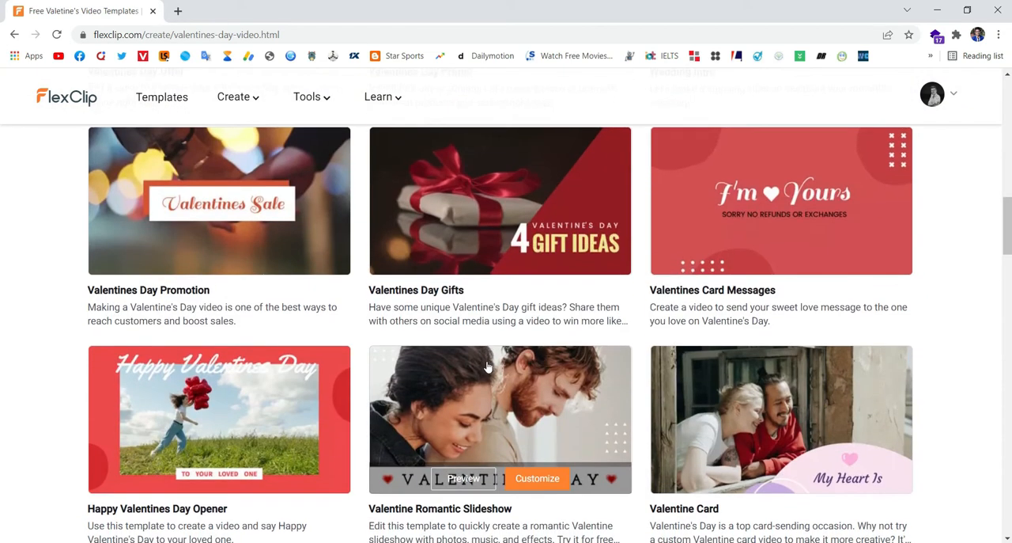
{"action": "scroll", "coordinate": [487, 365], "scroll_direction": "down", "scroll_amount": 3}
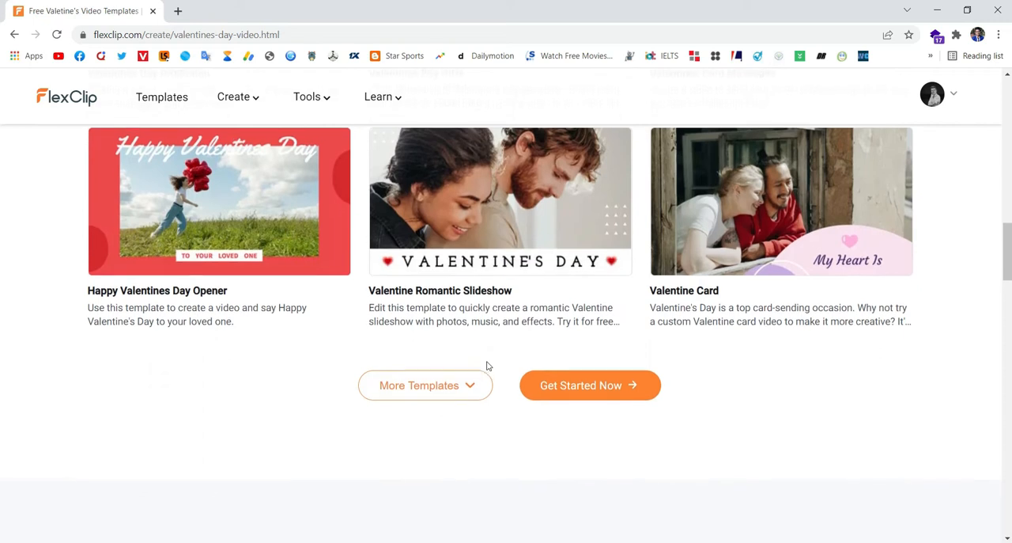
{"action": "scroll", "coordinate": [487, 365], "scroll_direction": "down", "scroll_amount": 10}
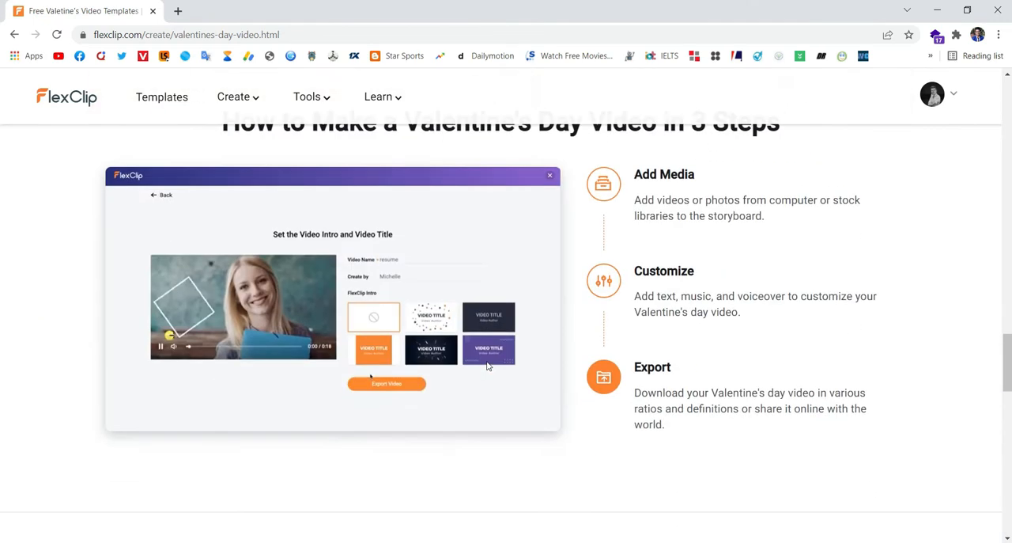
{"action": "scroll", "coordinate": [487, 365], "scroll_direction": "down", "scroll_amount": 10}
{"action": "scroll", "coordinate": [487, 365], "scroll_direction": "up", "scroll_amount": 1}
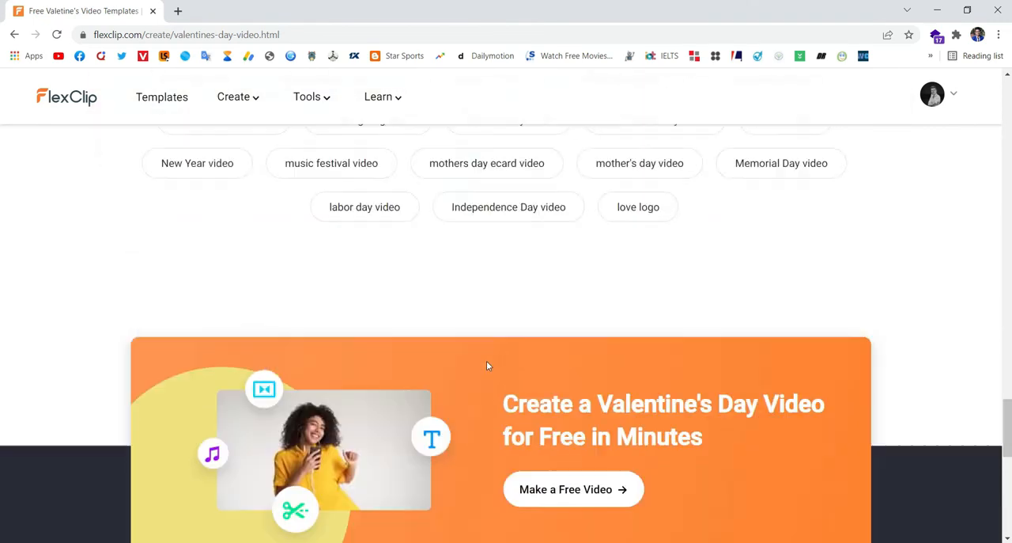
{"action": "scroll", "coordinate": [487, 365], "scroll_direction": "up", "scroll_amount": 20}
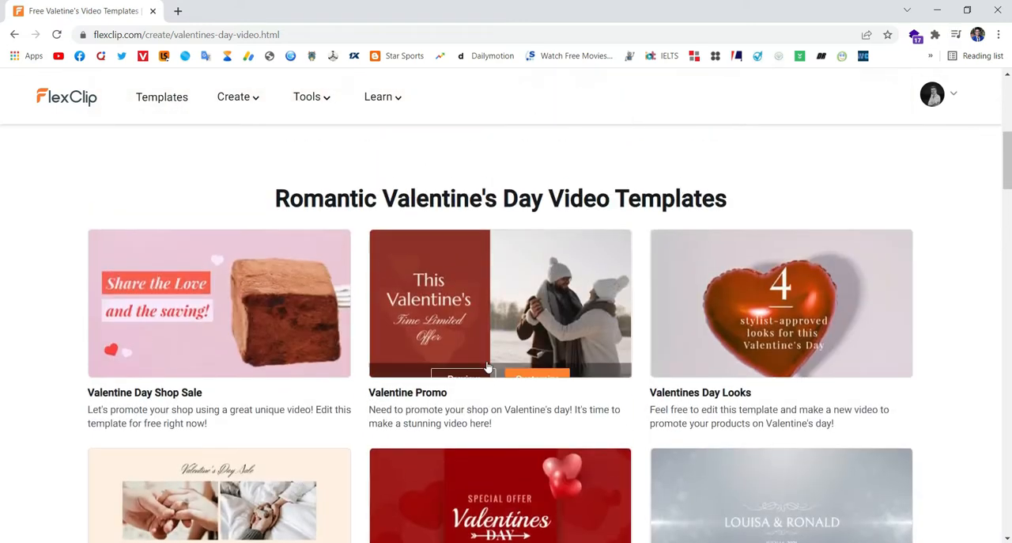
{"action": "scroll", "coordinate": [487, 365], "scroll_direction": "up", "scroll_amount": 8}
{"action": "scroll", "coordinate": [488, 366], "scroll_direction": "down", "scroll_amount": 3}
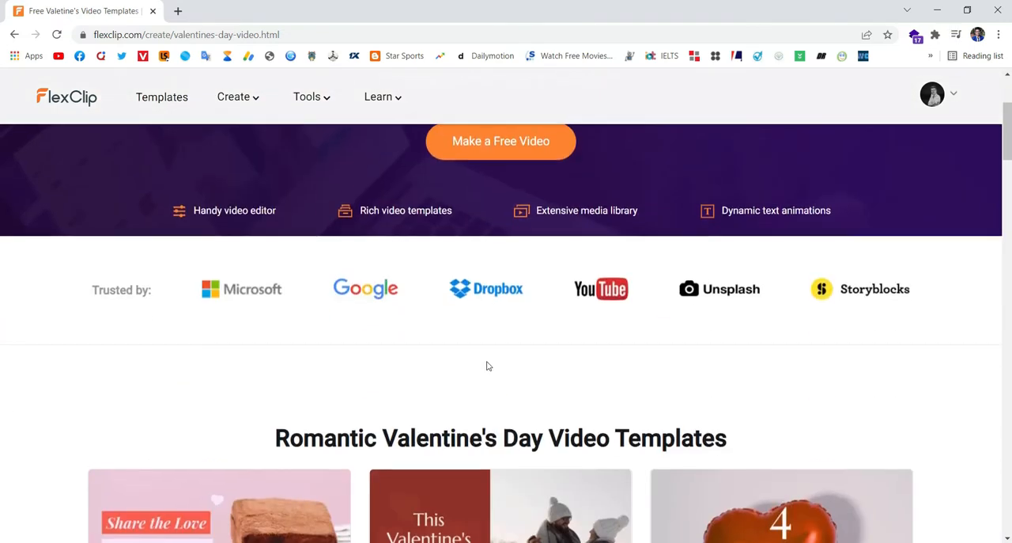
{"action": "scroll", "coordinate": [488, 366], "scroll_direction": "down", "scroll_amount": 6}
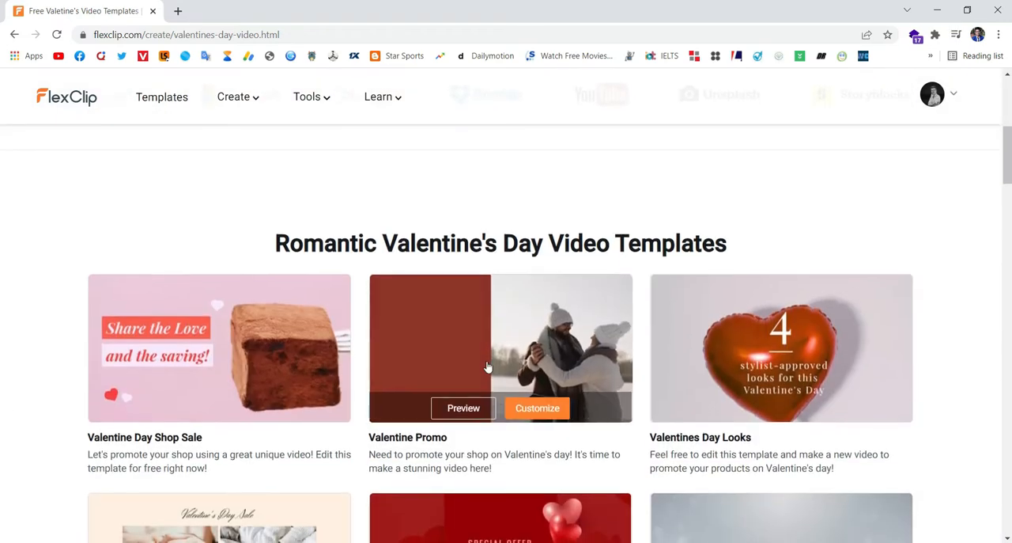
{"action": "scroll", "coordinate": [488, 366], "scroll_direction": "down", "scroll_amount": 2}
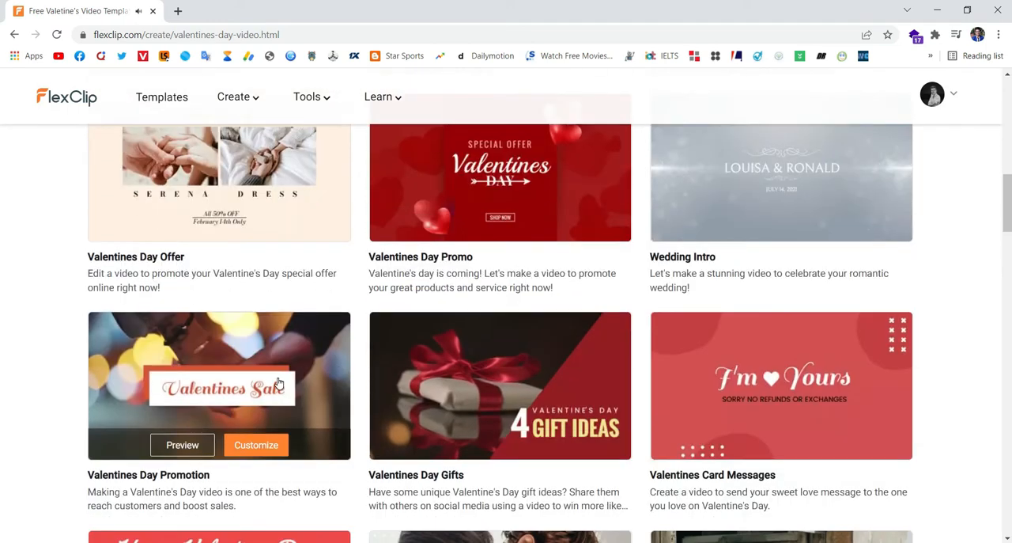
- Preview the Valentines Day Promotion template, skip ahead in its video, and close the preview
{"action": "scroll", "coordinate": [514, 385], "scroll_direction": "down", "scroll_amount": 1}
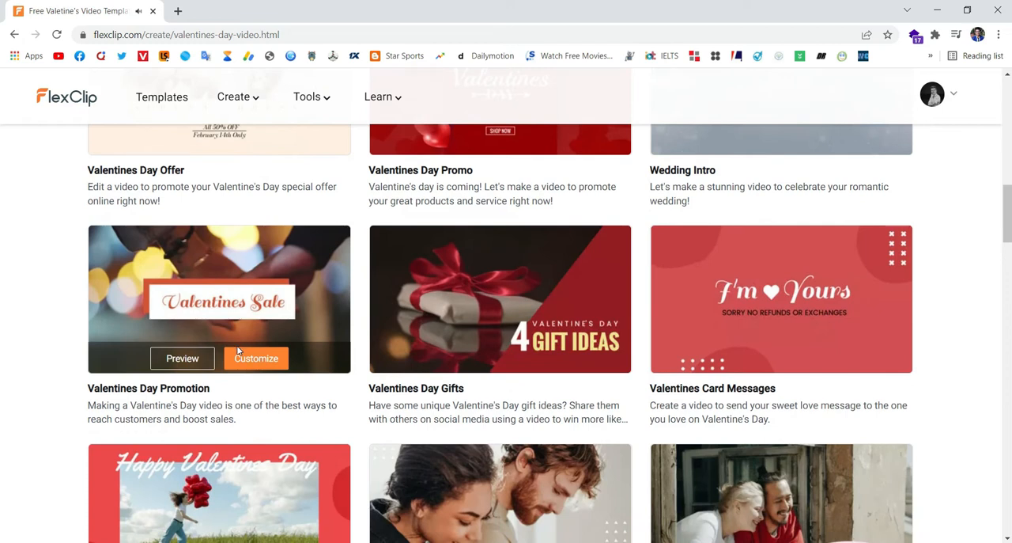
{"action": "scroll", "coordinate": [238, 350], "scroll_direction": "down", "scroll_amount": 2}
{"action": "scroll", "coordinate": [239, 350], "scroll_direction": "up", "scroll_amount": 1}
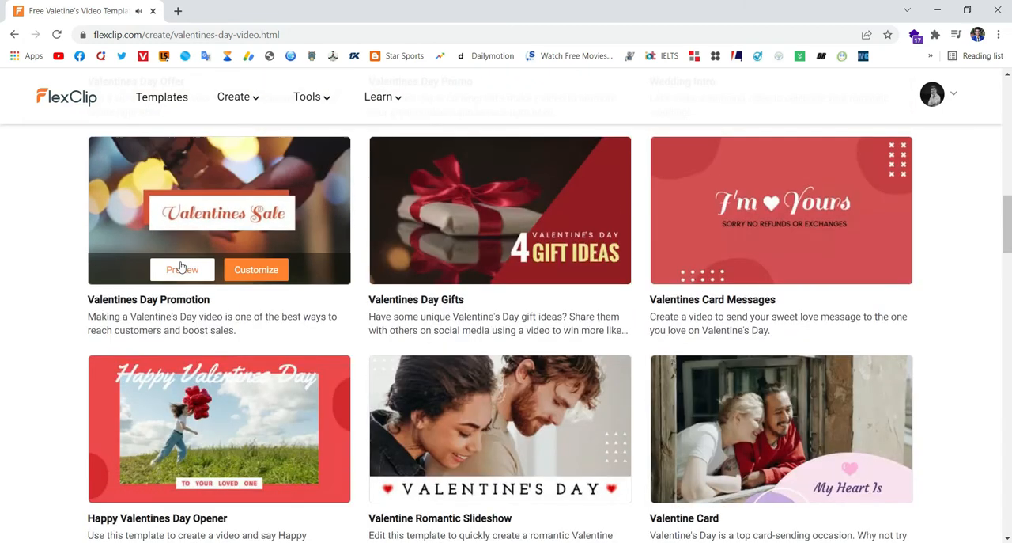
{"action": "left_click", "coordinate": [182, 270]}
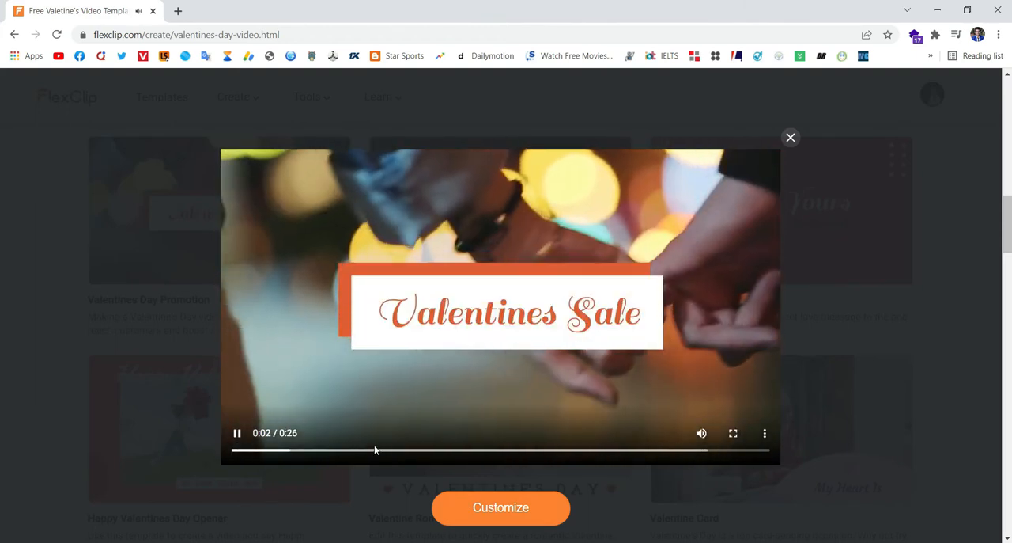
{"action": "left_click", "coordinate": [474, 451]}
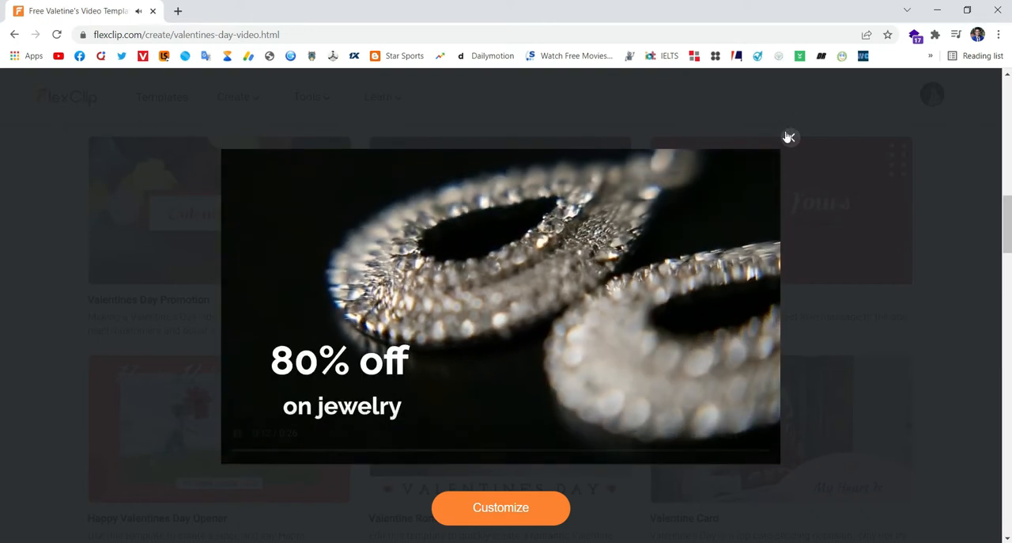
{"action": "left_click", "coordinate": [788, 138]}
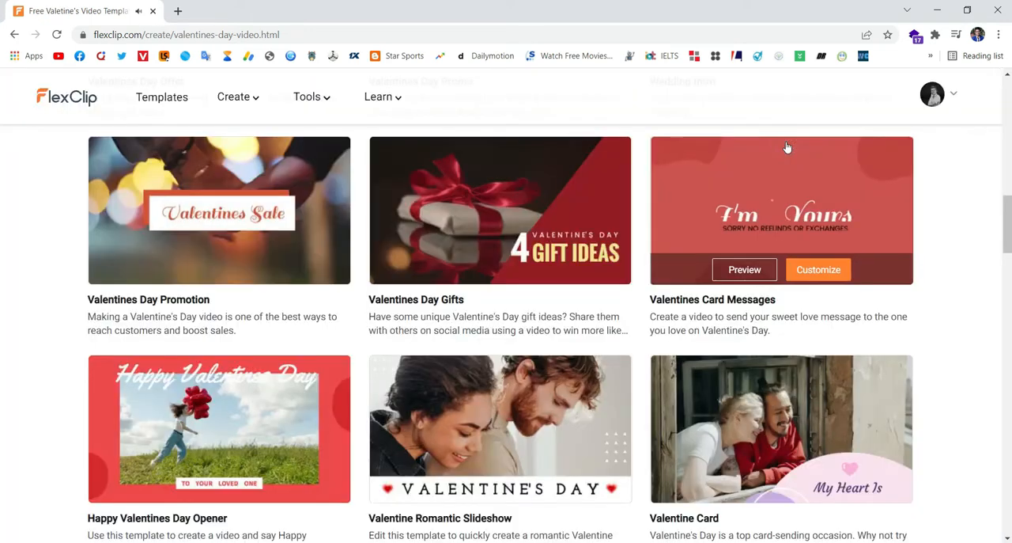
- Show more templates and open the Happy Valentines Day template for customizing
{"action": "scroll", "coordinate": [706, 377], "scroll_direction": "down", "scroll_amount": 5}
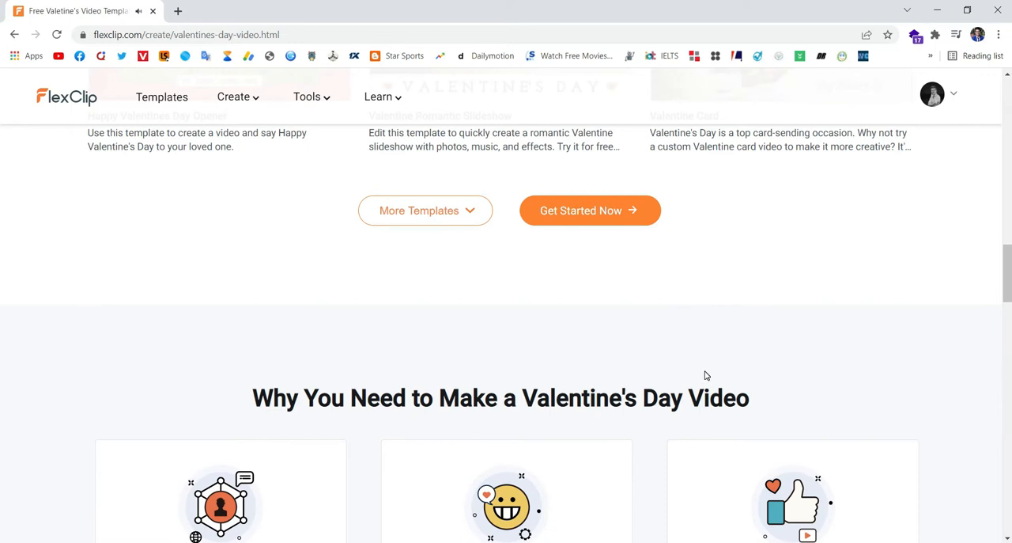
{"action": "left_click", "coordinate": [466, 211]}
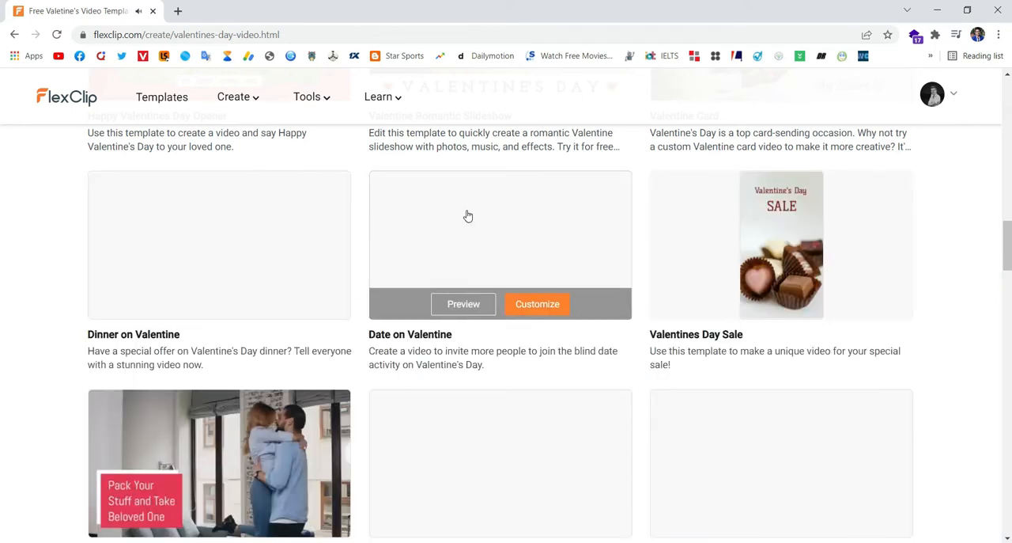
{"action": "scroll", "coordinate": [551, 404], "scroll_direction": "down", "scroll_amount": 3}
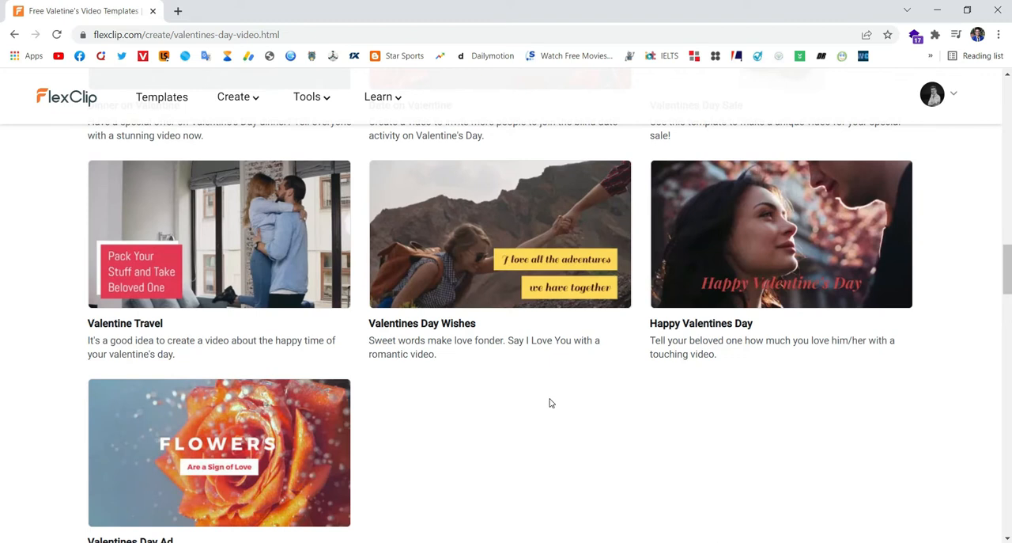
{"action": "mouse_move", "coordinate": [731, 275]}
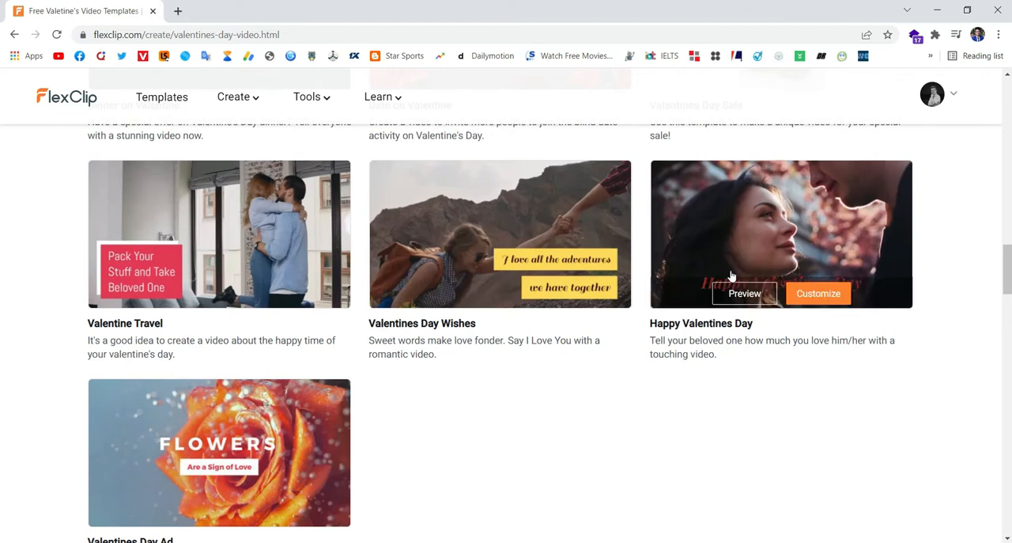
{"action": "left_click", "coordinate": [819, 294]}
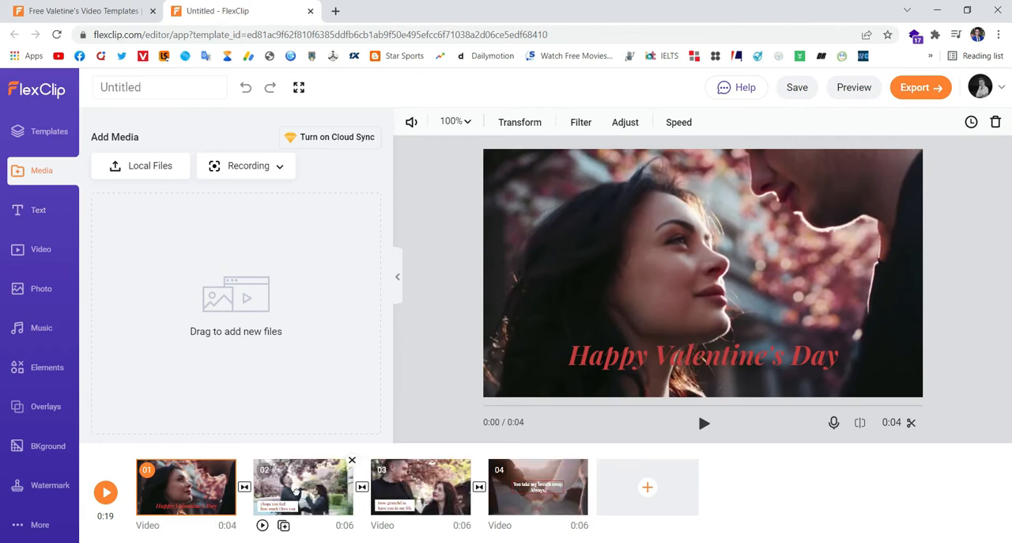
- Review scenes 02, 03 and 04 of the storyboard and return to scene 01
{"action": "left_click", "coordinate": [296, 490]}
{"action": "left_click", "coordinate": [425, 496]}
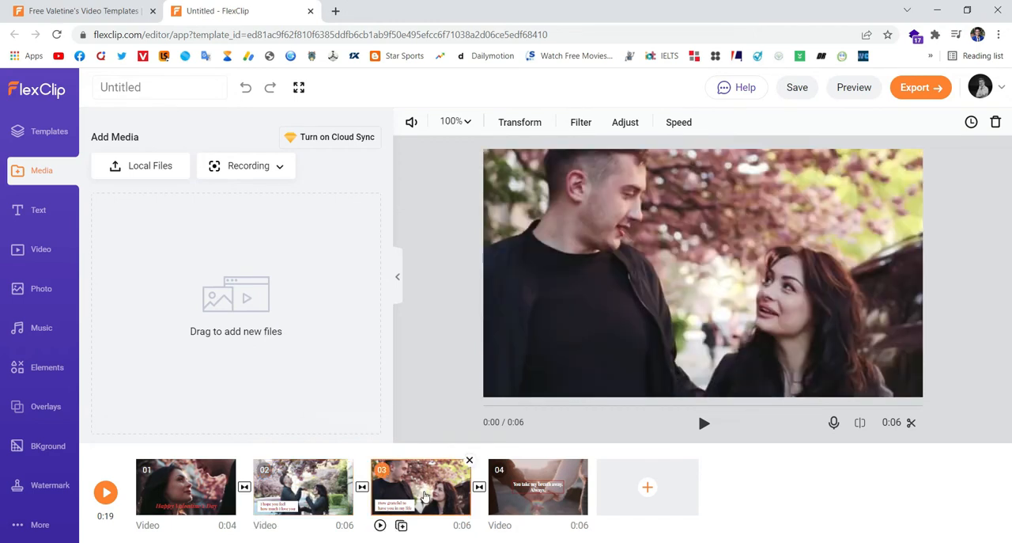
{"action": "left_click", "coordinate": [539, 494]}
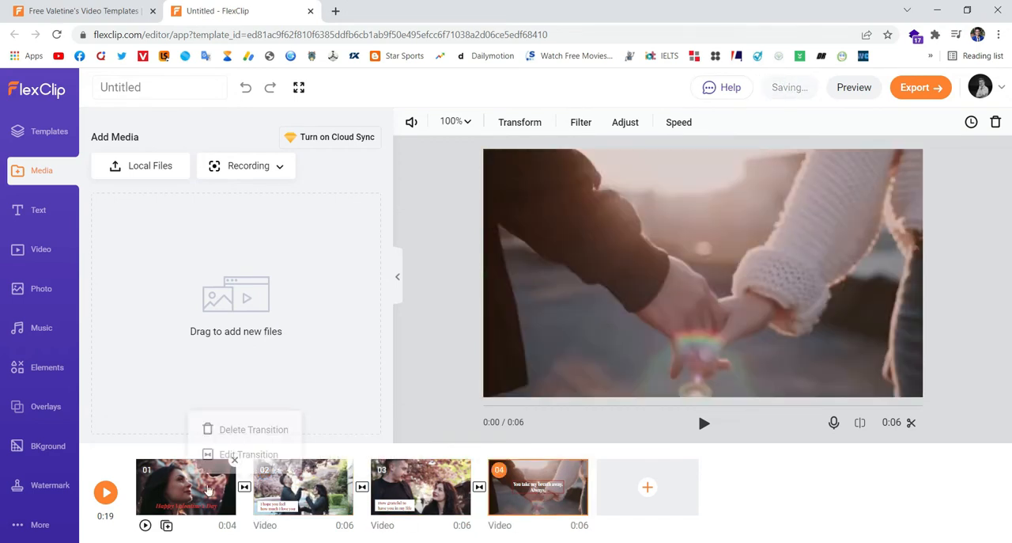
{"action": "left_click", "coordinate": [194, 491]}
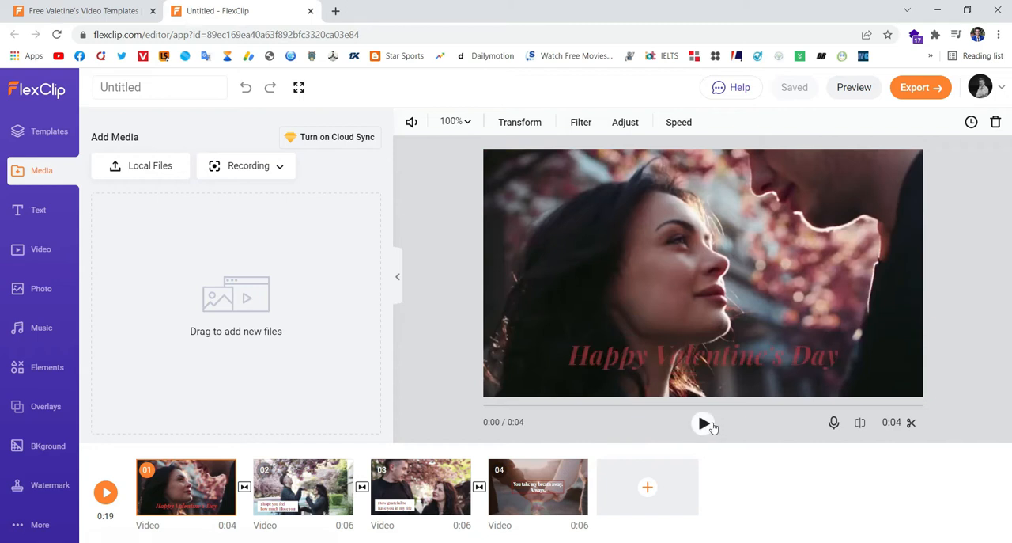
- Play scene 01 to check its footage and title, and stop the playback
{"action": "left_click", "coordinate": [704, 423]}
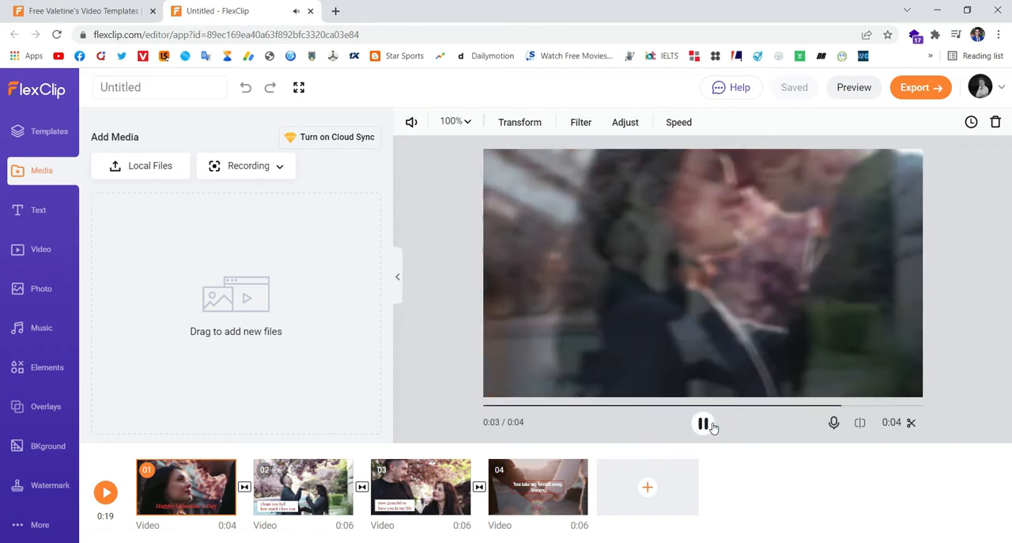
{"action": "left_click", "coordinate": [709, 425]}
{"action": "left_click", "coordinate": [708, 425]}
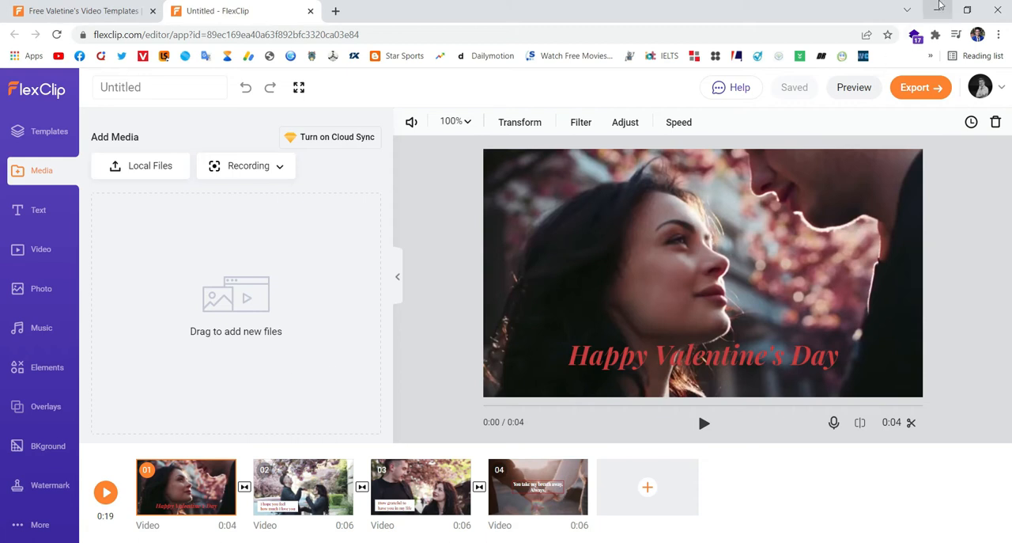
- Add the pictures pic2 and pic1 from the desktop to the project's media
{"action": "left_click", "coordinate": [940, 8]}
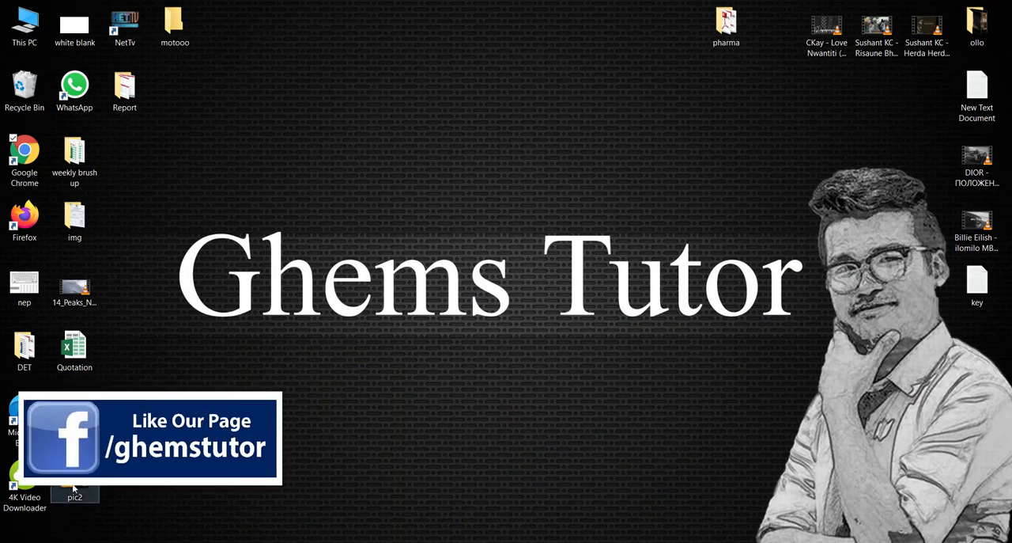
{"action": "left_click_drag", "start_coordinate": [87, 488], "coordinate": [248, 270]}
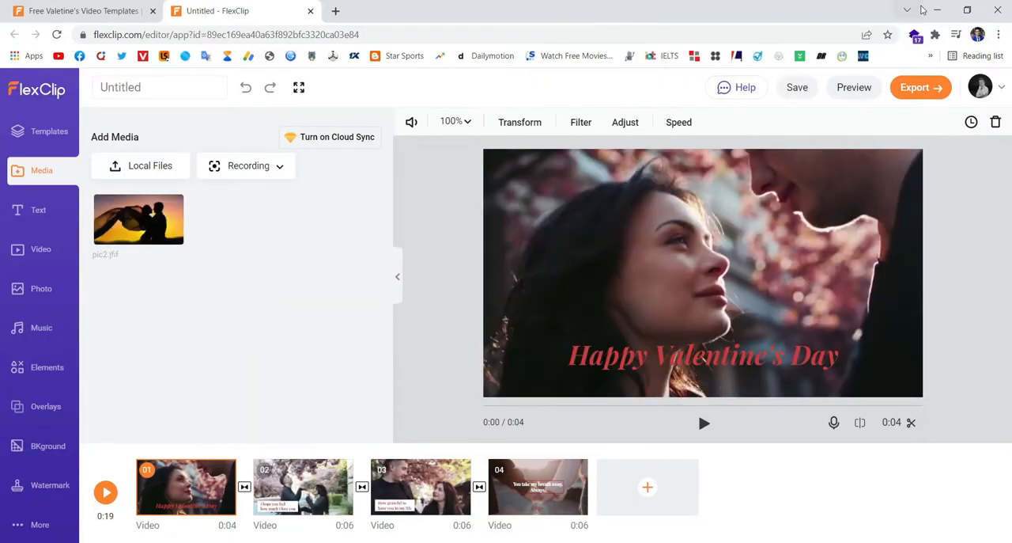
{"action": "left_click", "coordinate": [942, 14]}
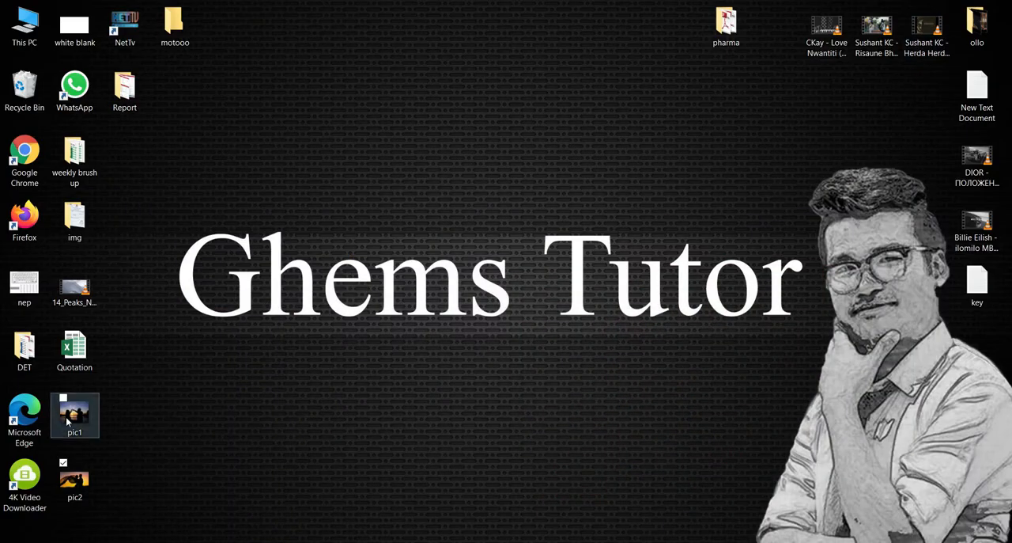
{"action": "left_click_drag", "start_coordinate": [74, 411], "coordinate": [280, 253]}
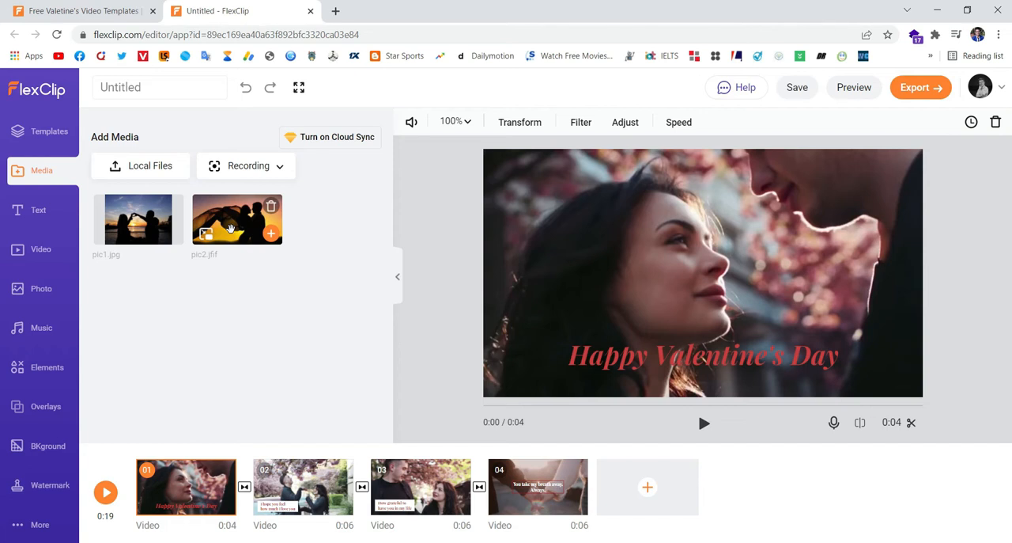
- Append pic2 as scene 05 and pic1 as scene 06 at the end of the storyboard
{"action": "left_click_drag", "start_coordinate": [230, 229], "coordinate": [656, 501]}
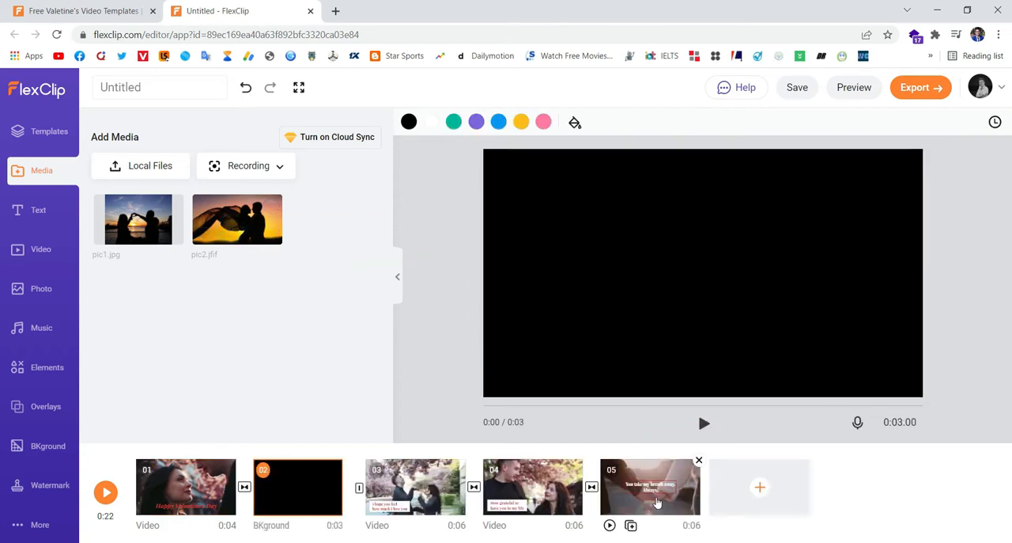
{"action": "left_click_drag", "start_coordinate": [316, 486], "coordinate": [747, 490]}
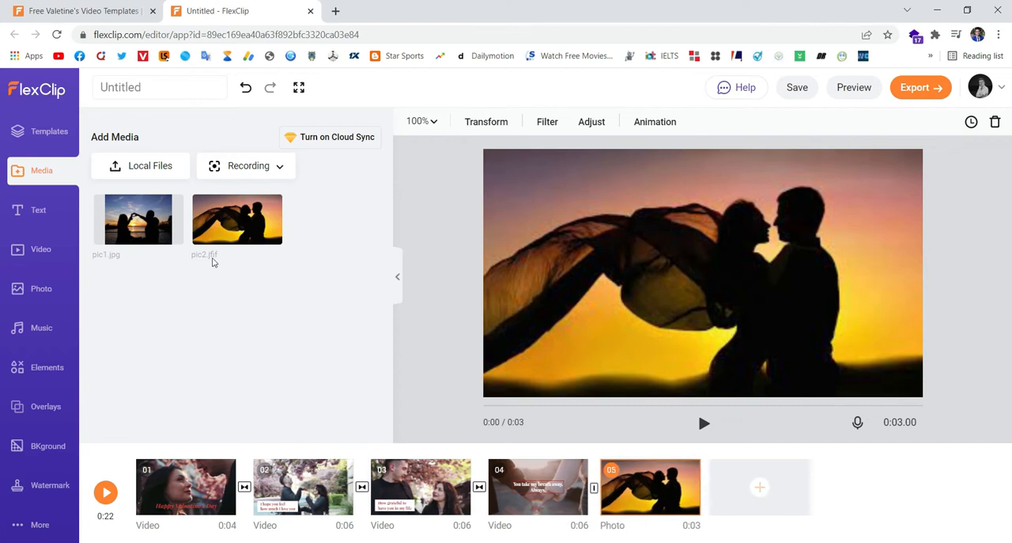
{"action": "left_click_drag", "start_coordinate": [264, 253], "coordinate": [756, 494]}
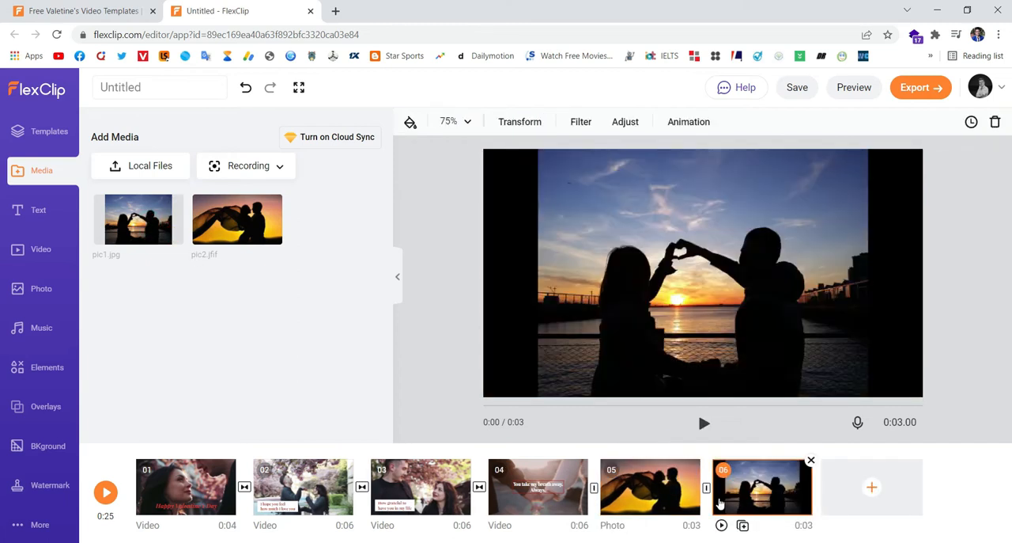
- Add the pink two-line Lower Thirds title to scene 05 and place it in the photo's lower left
{"action": "left_click", "coordinate": [648, 492]}
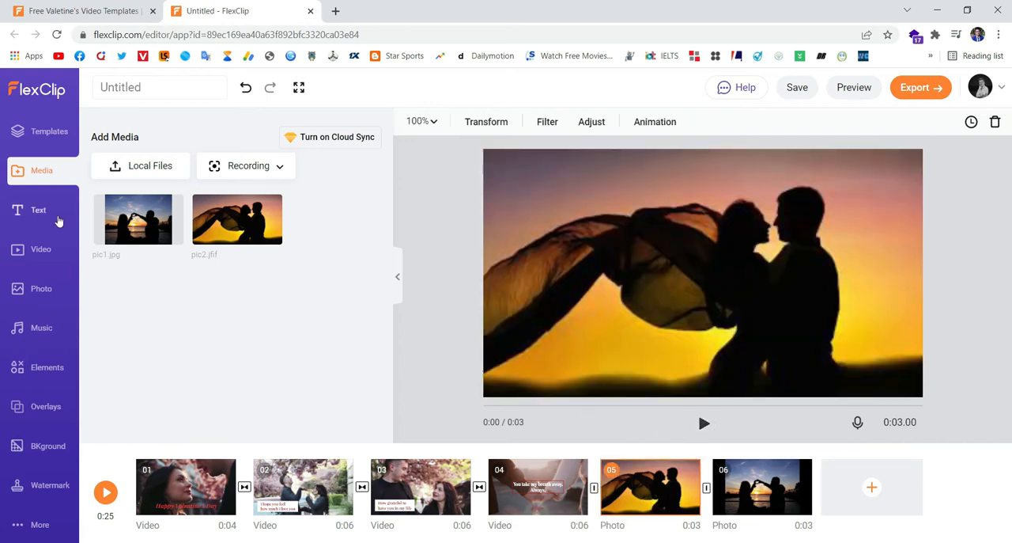
{"action": "left_click", "coordinate": [45, 216]}
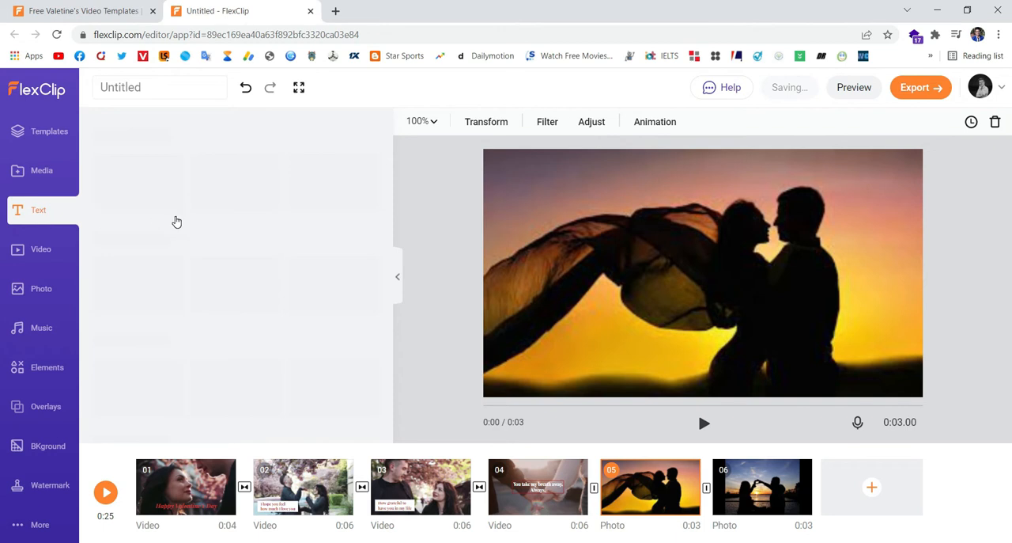
{"action": "scroll", "coordinate": [284, 320], "scroll_direction": "down", "scroll_amount": 6}
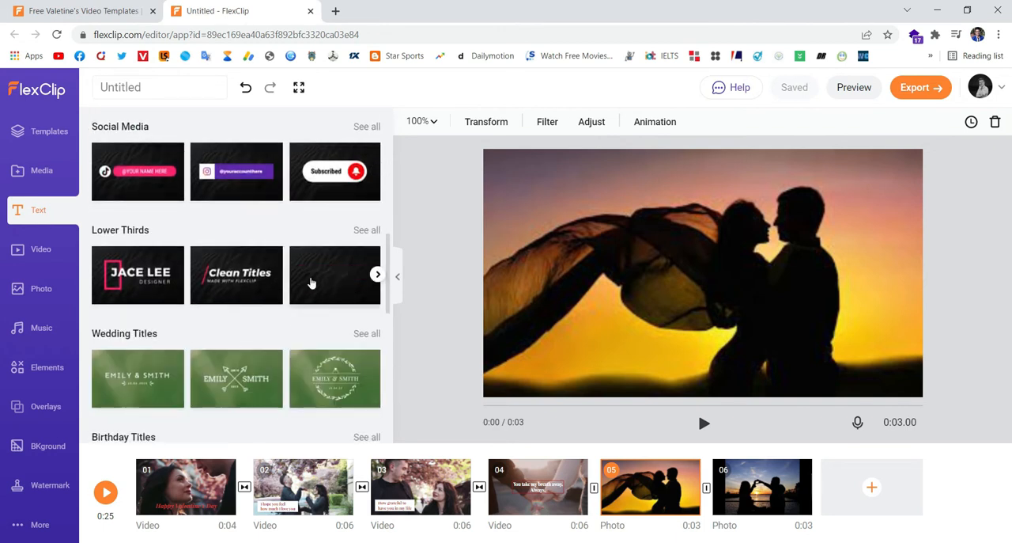
{"action": "left_click_drag", "start_coordinate": [328, 275], "coordinate": [629, 330]}
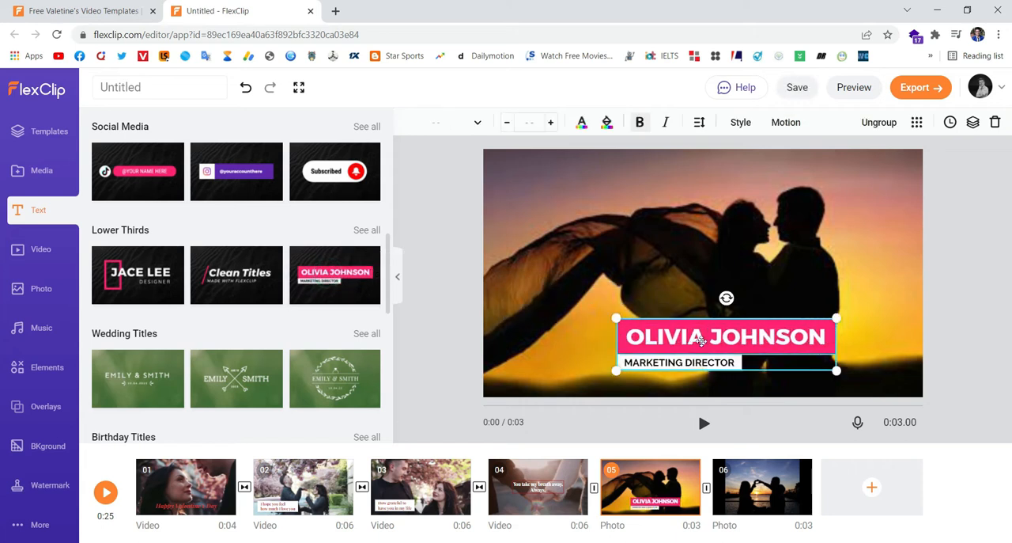
{"action": "left_click_drag", "start_coordinate": [709, 341], "coordinate": [603, 358]}
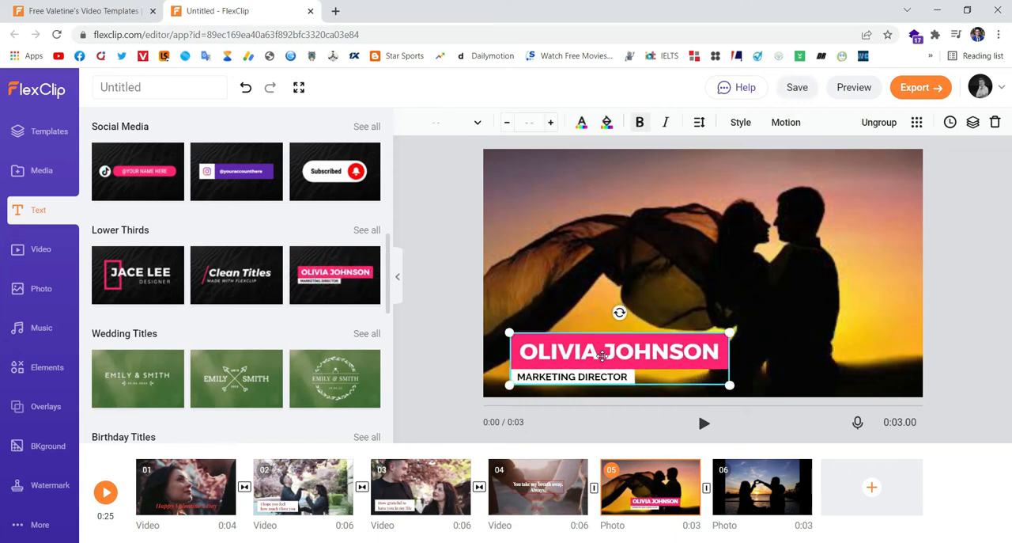
- Change the pink banner's headline text to "Happy Valentine's Day My LOVE"
{"action": "double_click", "coordinate": [621, 357]}
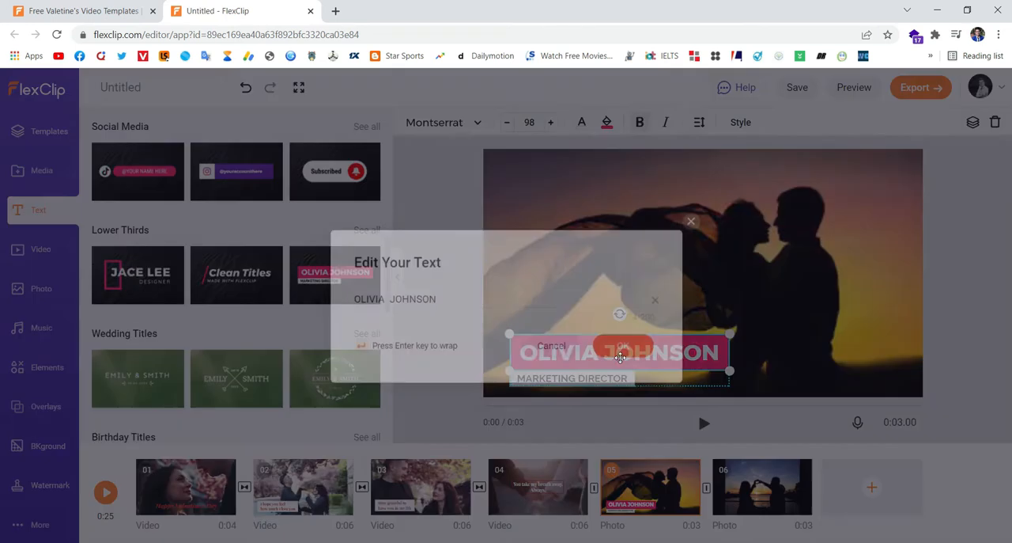
{"action": "type", "text": "Happy Valentine's Day My LOVE"}
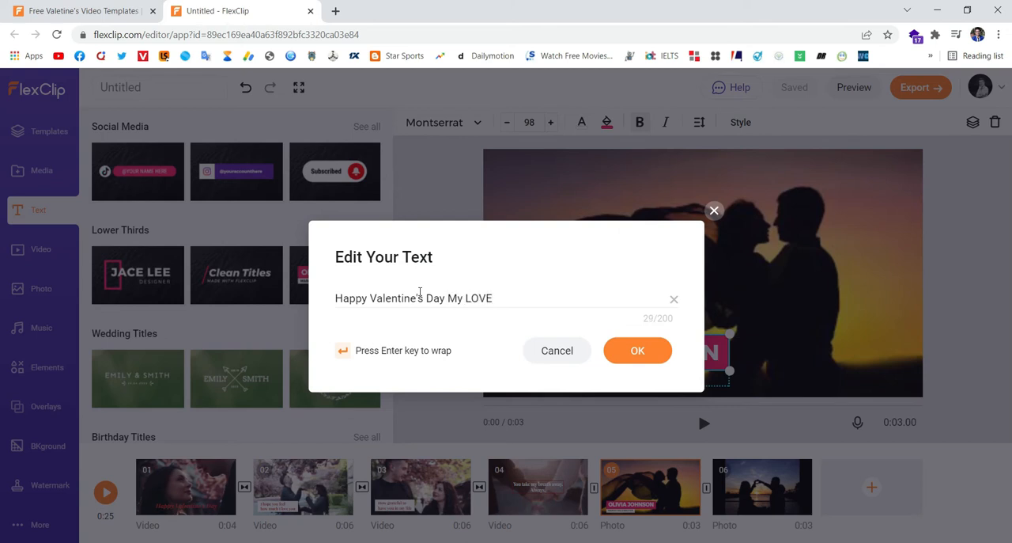
{"action": "left_click", "coordinate": [642, 356]}
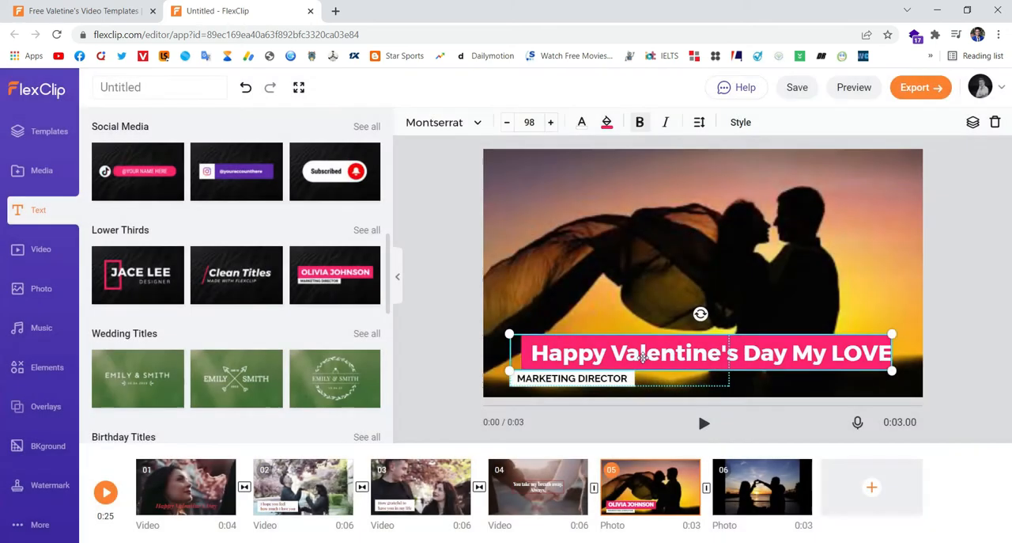
- Delete the "MARKETING DIRECTOR" line and position the pink headline across the bottom of the scene 05 photo
{"action": "left_click_drag", "start_coordinate": [646, 355], "coordinate": [635, 313]}
{"action": "left_click", "coordinate": [621, 378]}
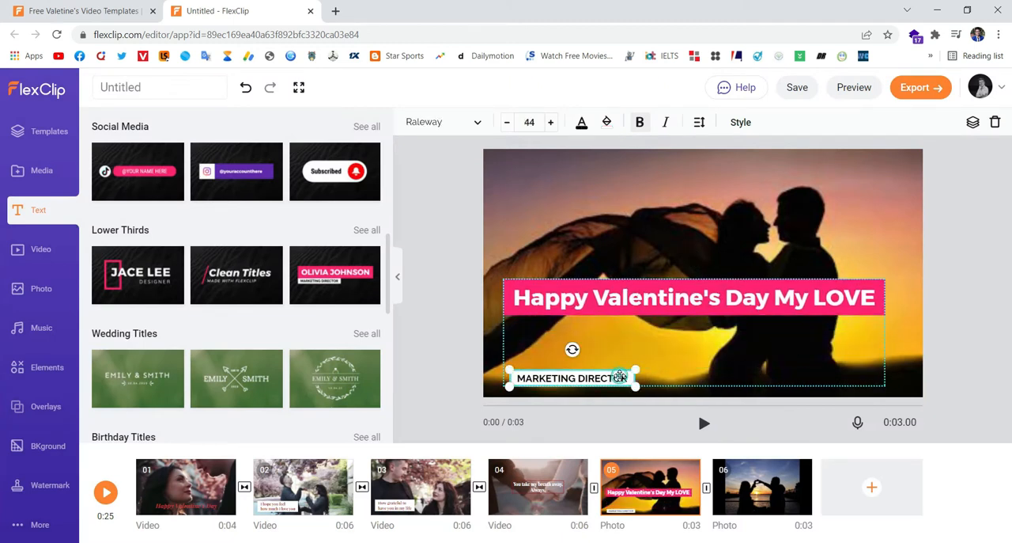
{"action": "key", "text": "Delete"}
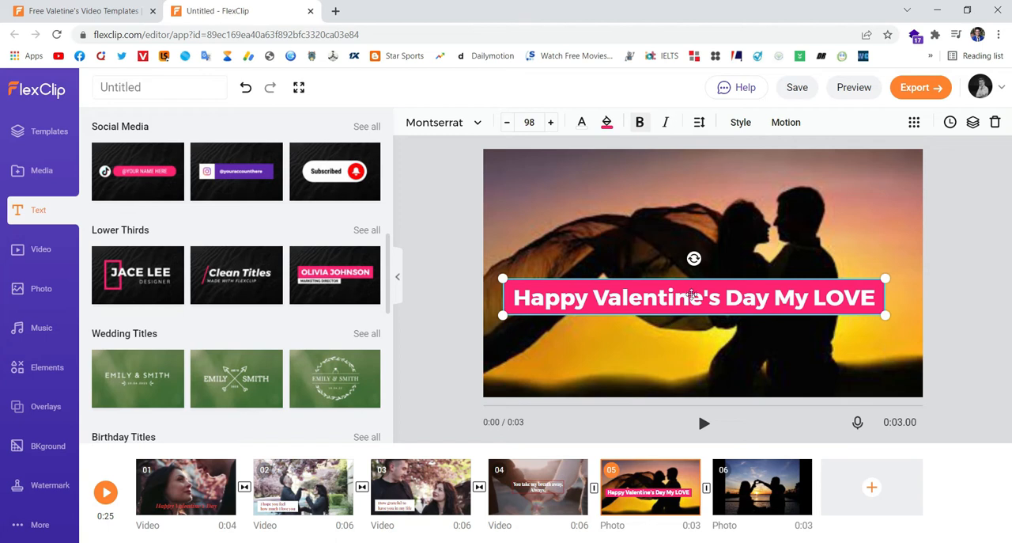
{"action": "left_click_drag", "start_coordinate": [685, 303], "coordinate": [685, 373]}
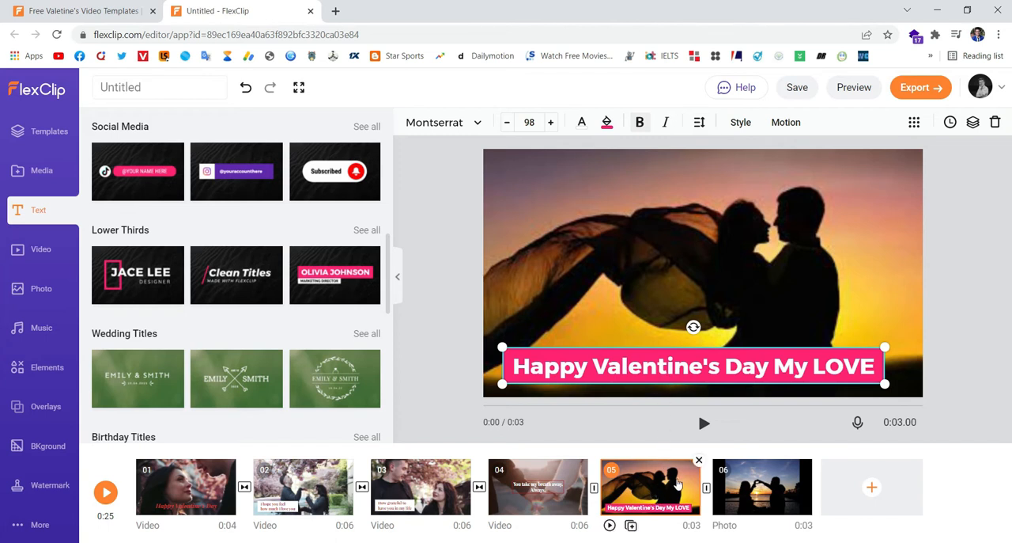
- Play back scenes 05 and 06 and remove scene 06 from the storyboard
{"action": "left_click", "coordinate": [703, 424]}
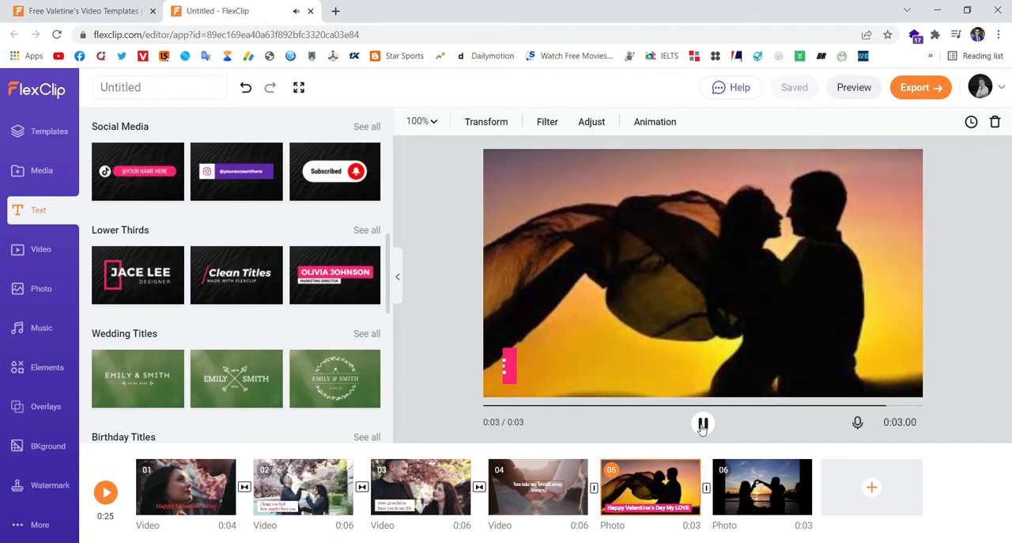
{"action": "left_click", "coordinate": [757, 491]}
{"action": "left_click", "coordinate": [703, 426]}
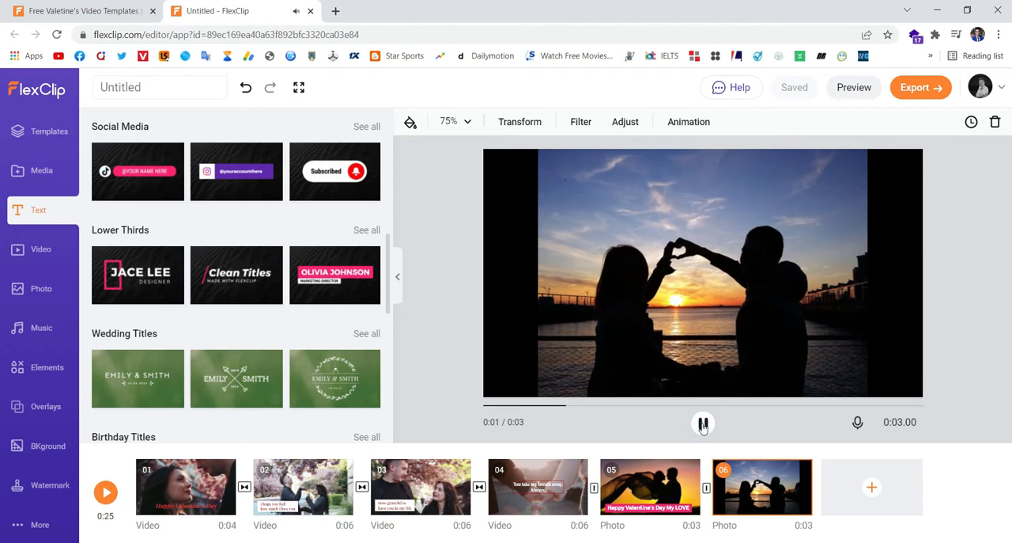
{"action": "mouse_move", "coordinate": [801, 479]}
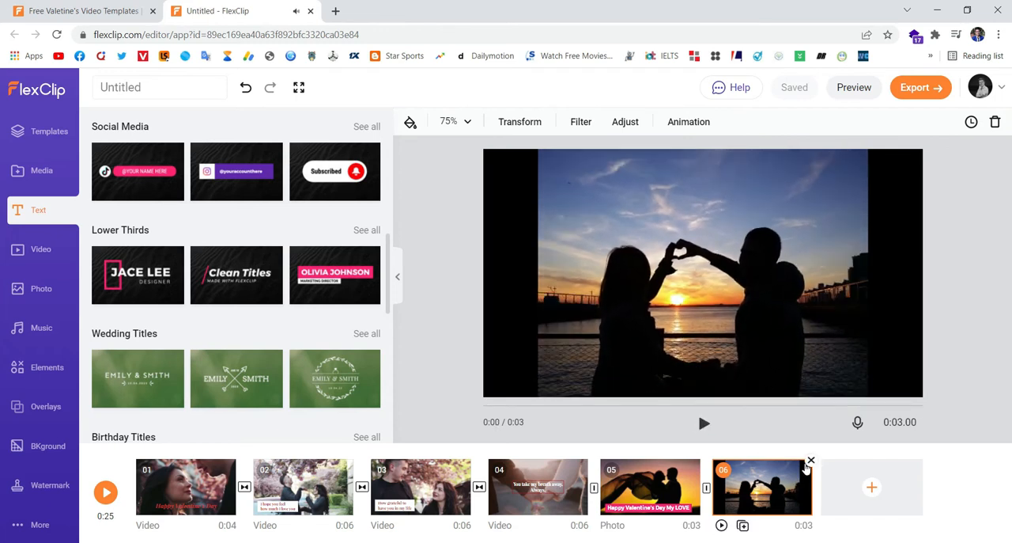
{"action": "left_click", "coordinate": [810, 462]}
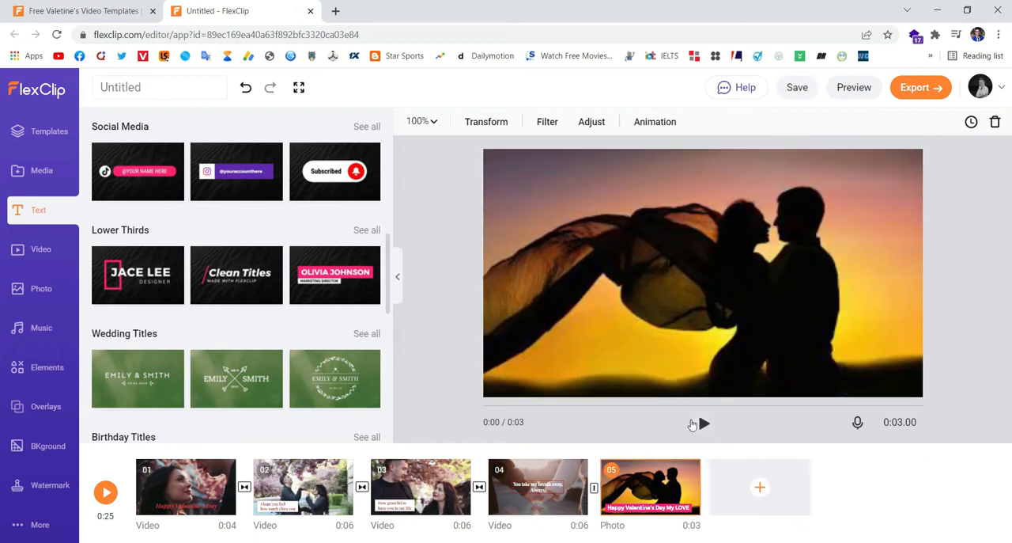
- Select scene 01, open the stock videos and preview the 0:05 Wedding clip for trimming, closing it without adding the clip
{"action": "left_click", "coordinate": [175, 496]}
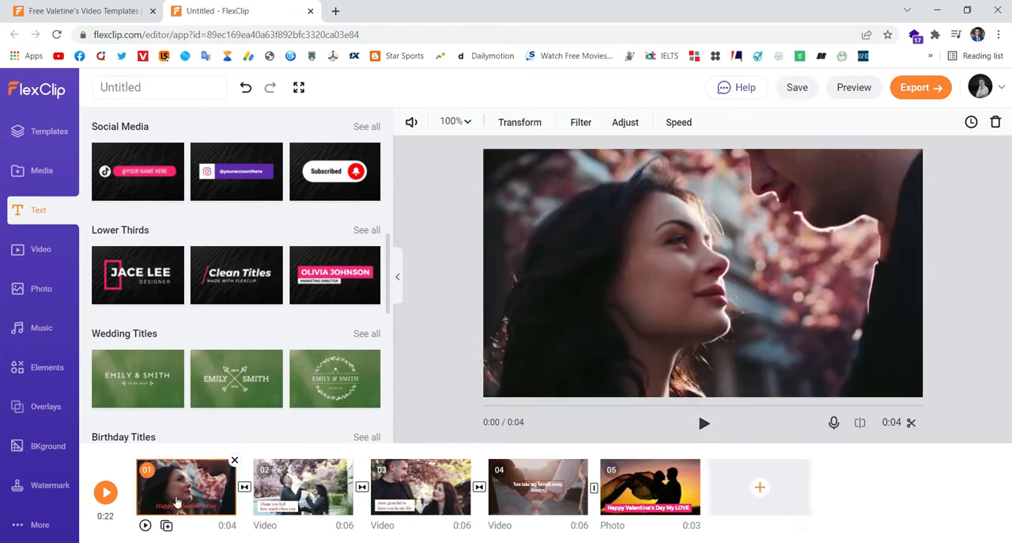
{"action": "left_click", "coordinate": [43, 250]}
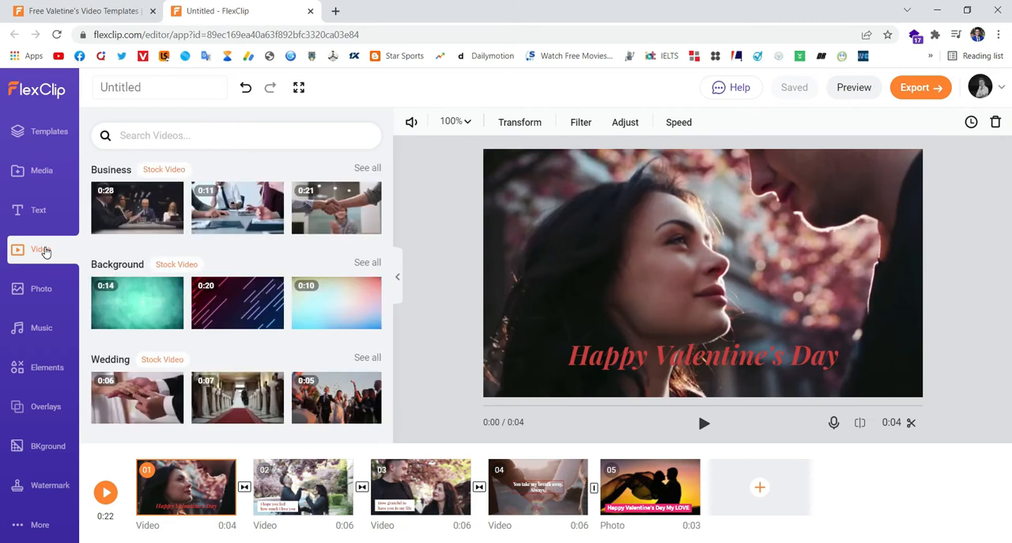
{"action": "scroll", "coordinate": [374, 220], "scroll_direction": "down", "scroll_amount": 4}
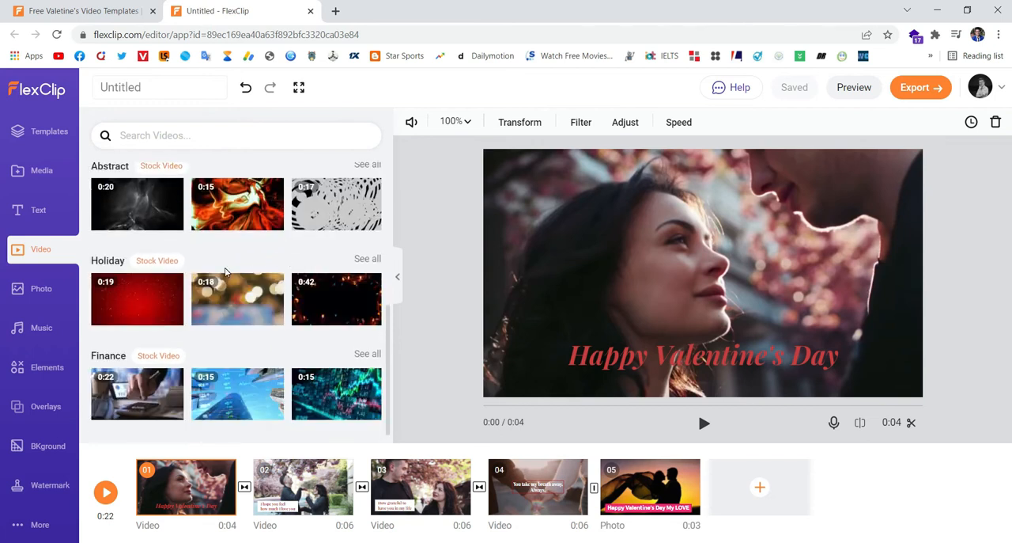
{"action": "scroll", "coordinate": [224, 271], "scroll_direction": "up", "scroll_amount": 3}
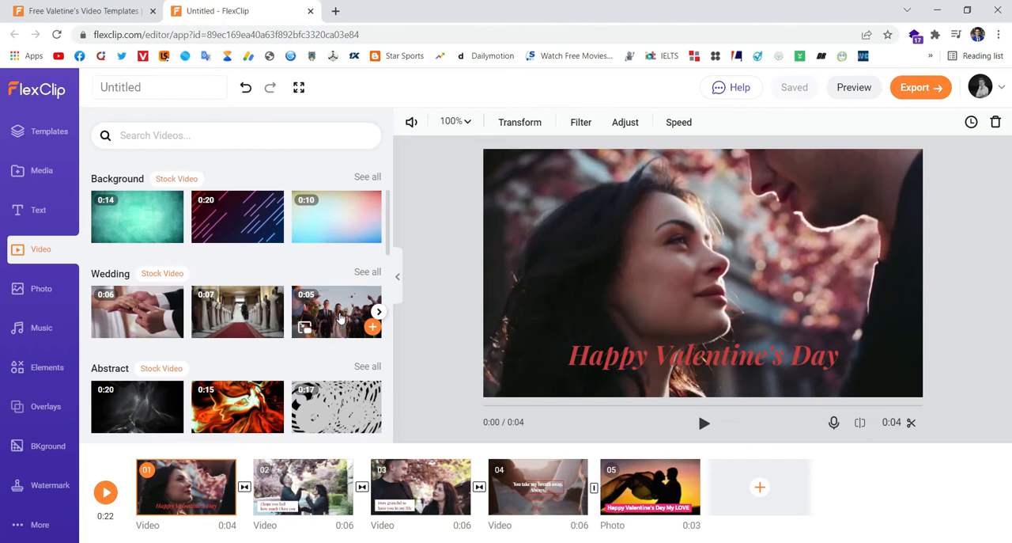
{"action": "left_click_drag", "start_coordinate": [340, 317], "coordinate": [767, 481]}
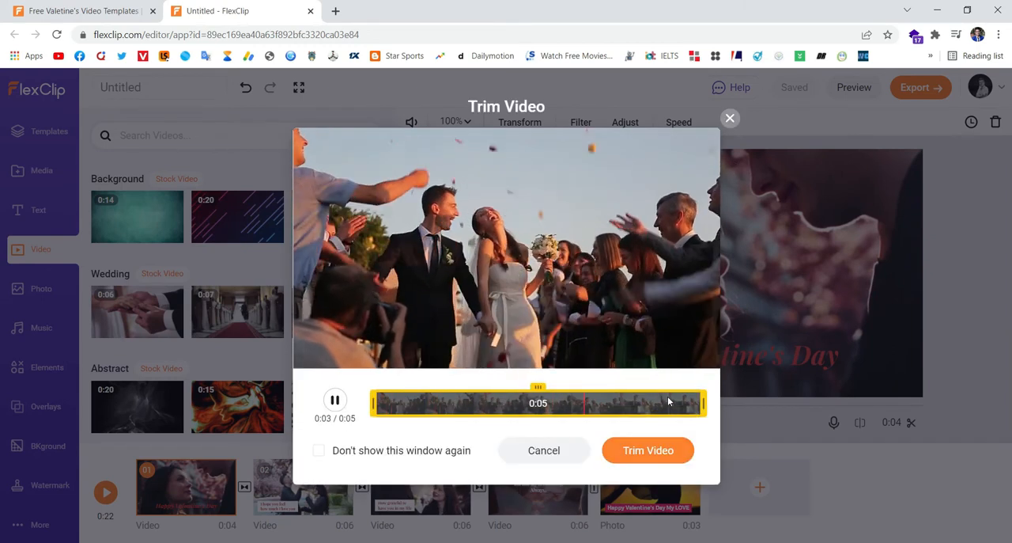
{"action": "left_click", "coordinate": [730, 118]}
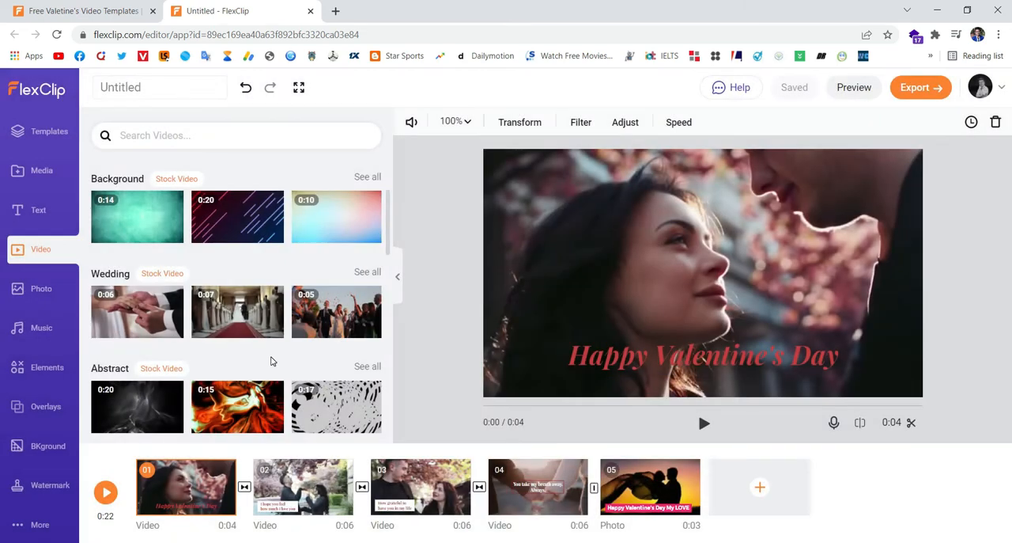
- Look through the stock video categories from Wedding down to Animation and return to the start of the list
{"action": "scroll", "coordinate": [271, 359], "scroll_direction": "down", "scroll_amount": 2}
{"action": "mouse_move", "coordinate": [271, 360]}
{"action": "scroll", "coordinate": [234, 346], "scroll_direction": "down", "scroll_amount": 2}
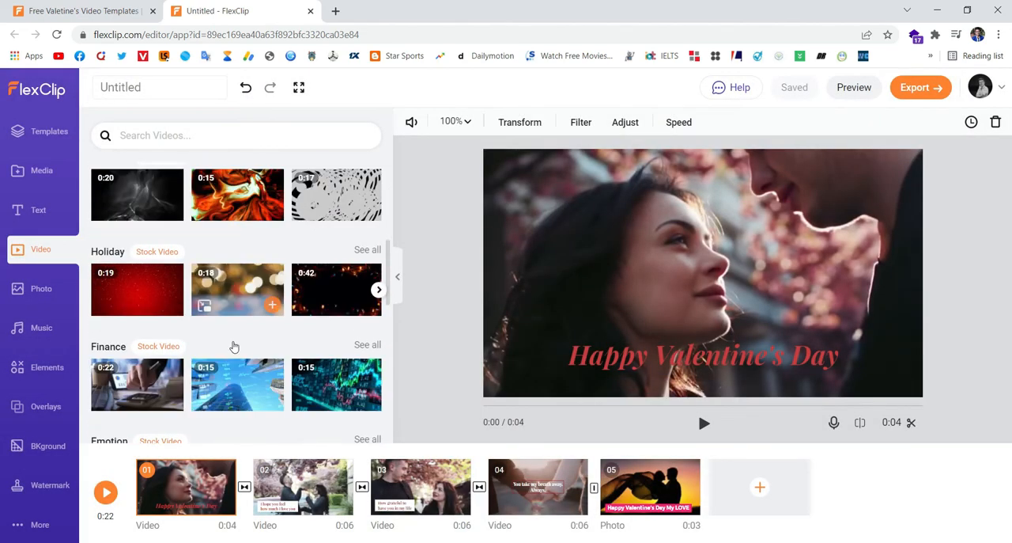
{"action": "scroll", "coordinate": [234, 346], "scroll_direction": "down", "scroll_amount": 3}
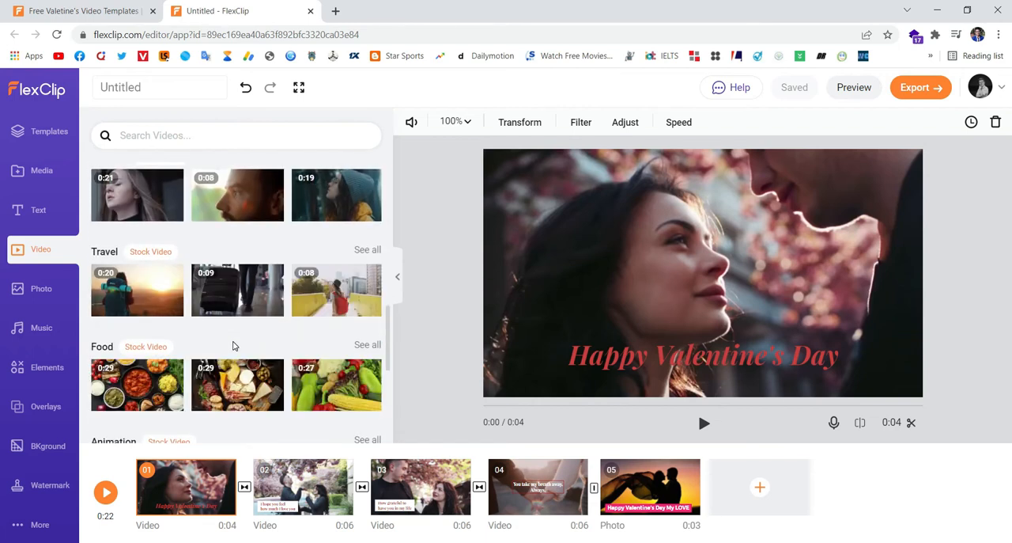
{"action": "scroll", "coordinate": [234, 346], "scroll_direction": "down", "scroll_amount": 1}
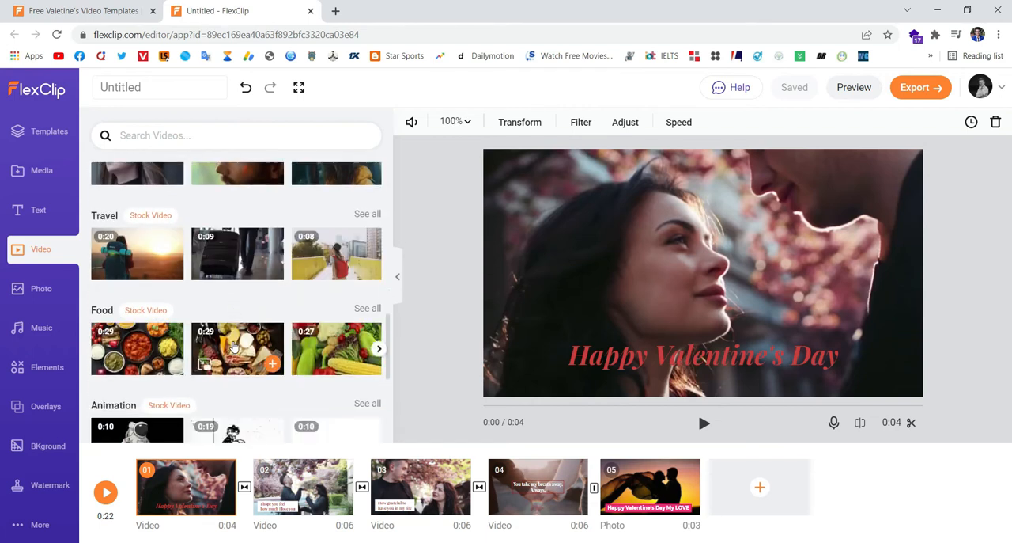
{"action": "scroll", "coordinate": [234, 345], "scroll_direction": "up", "scroll_amount": 7}
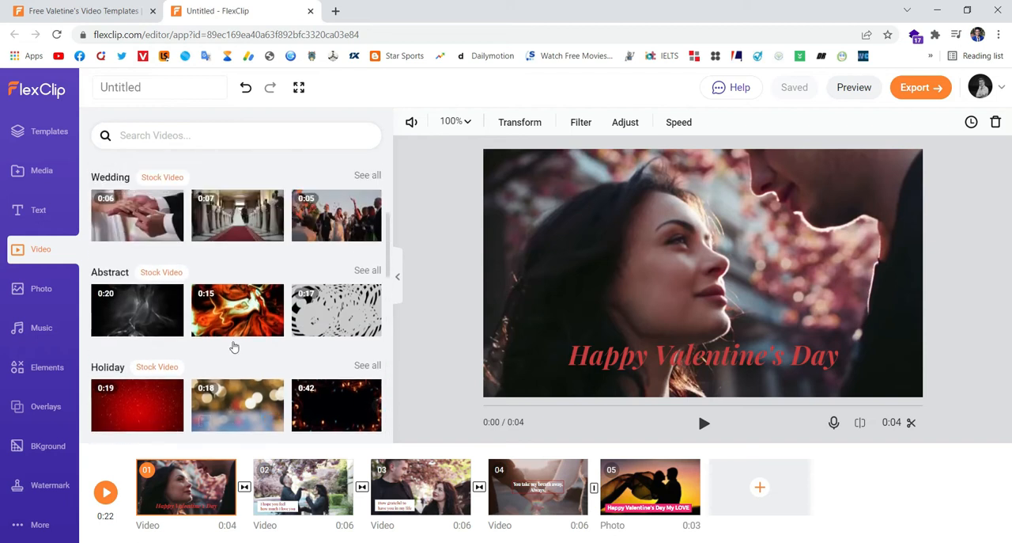
{"action": "scroll", "coordinate": [233, 346], "scroll_direction": "up", "scroll_amount": 2}
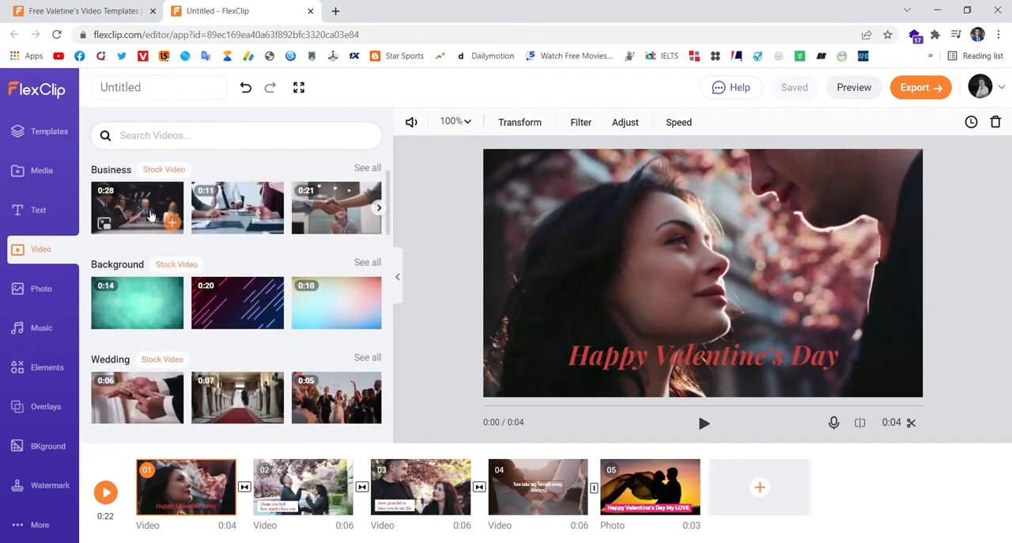
- Search the stock videos for "love"
{"action": "mouse_move", "coordinate": [318, 212]}
{"action": "scroll", "coordinate": [232, 323], "scroll_direction": "down", "scroll_amount": 3}
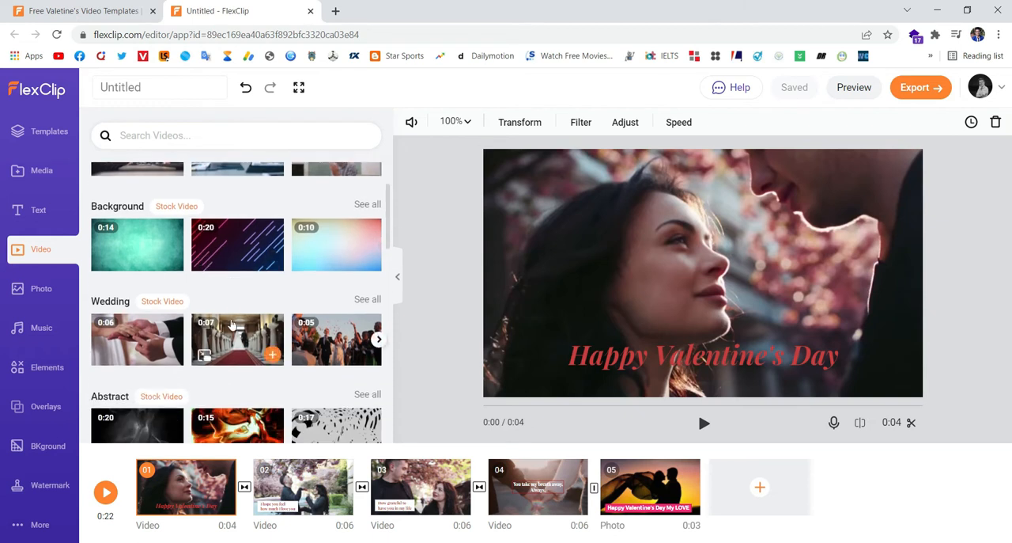
{"action": "scroll", "coordinate": [231, 323], "scroll_direction": "down", "scroll_amount": 1}
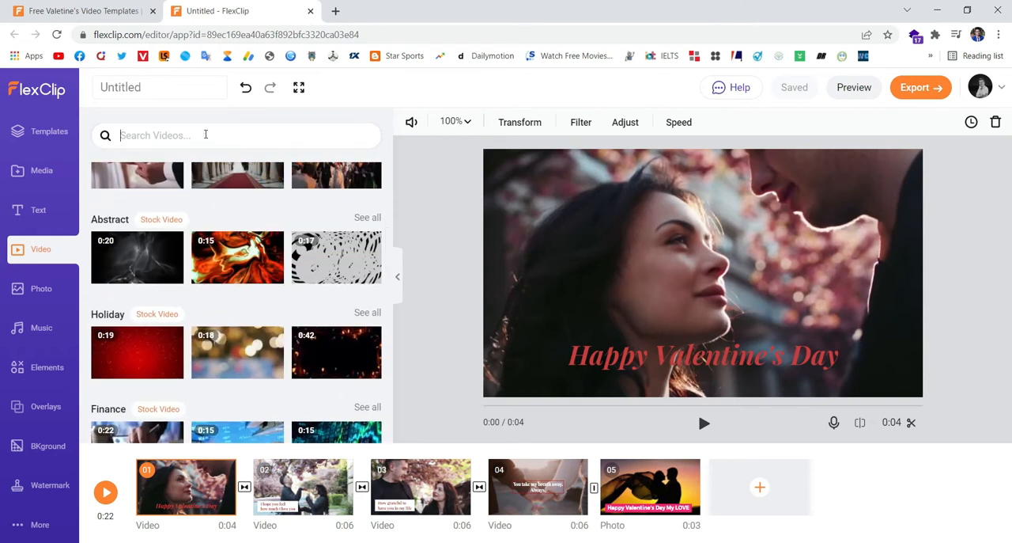
{"action": "left_click", "coordinate": [205, 134]}
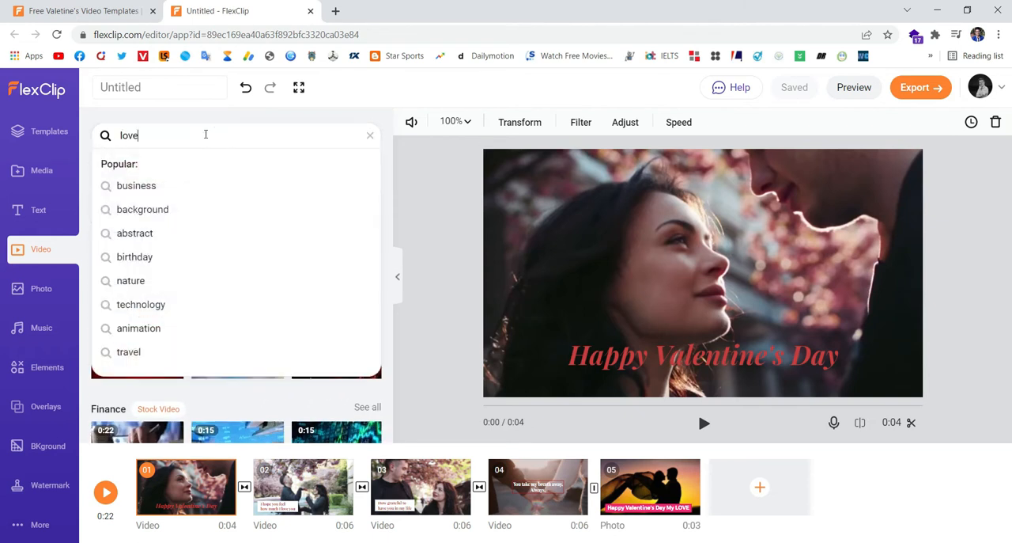
{"action": "key", "text": "Return"}
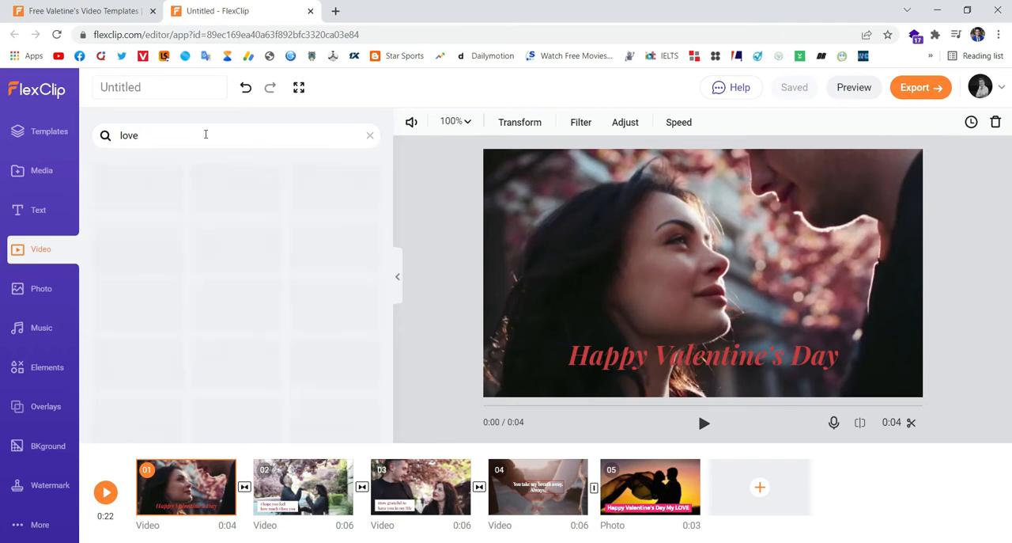
- Add the 0:19 heart-shaped hands clip to the storyboard, trimmed to about its first 6 seconds, and move it to the end as scene 06
{"action": "mouse_move", "coordinate": [156, 196]}
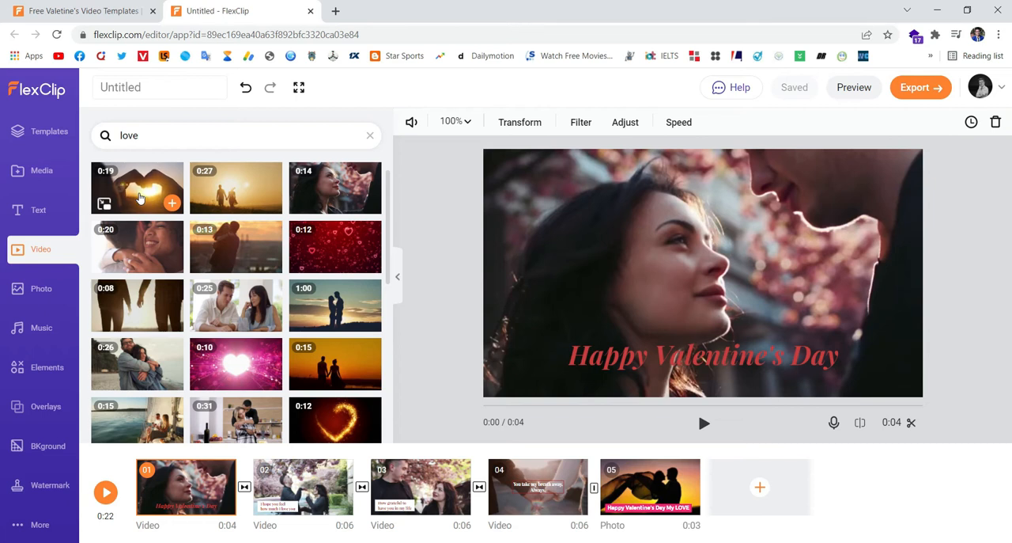
{"action": "left_click_drag", "start_coordinate": [139, 198], "coordinate": [765, 490]}
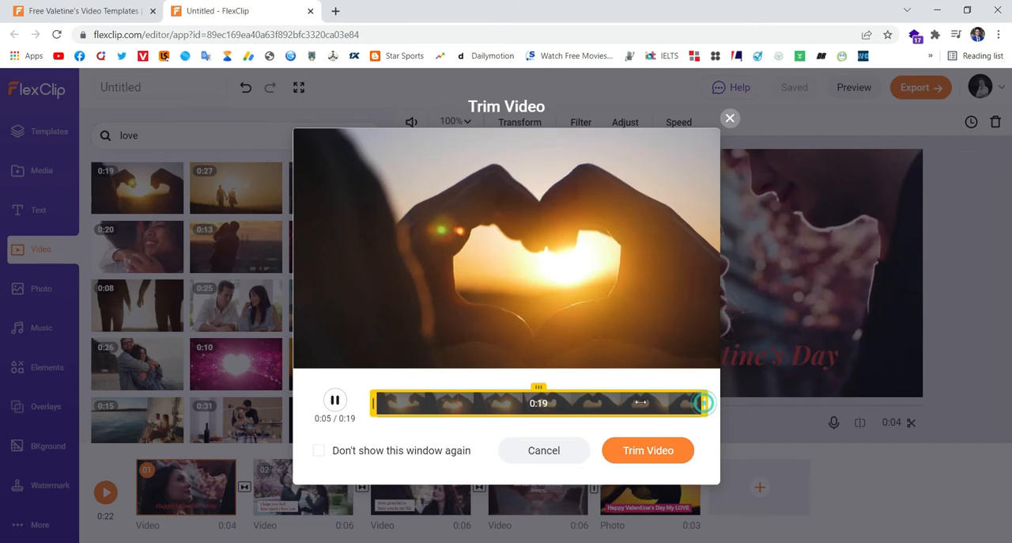
{"action": "left_click_drag", "start_coordinate": [703, 402], "coordinate": [484, 403]}
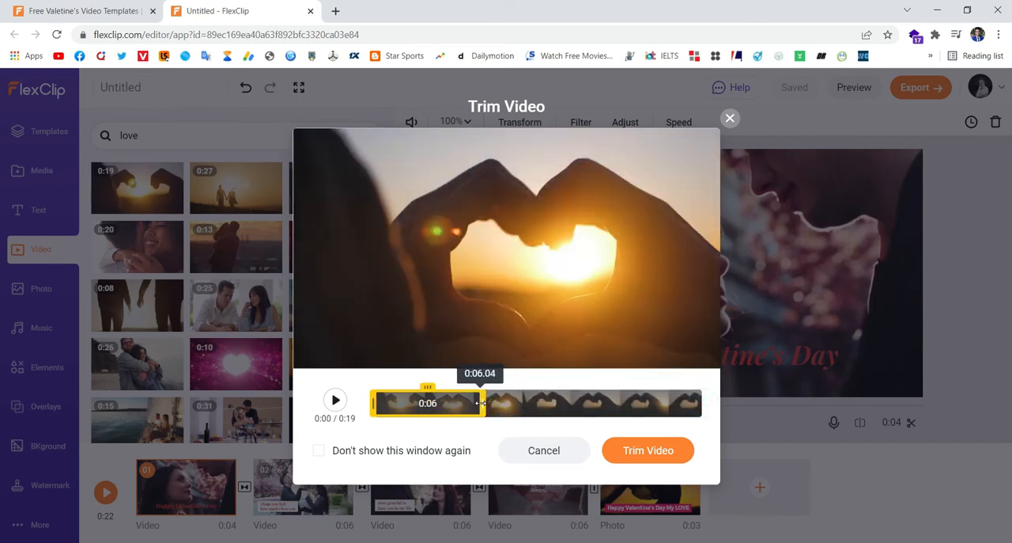
{"action": "left_click_drag", "start_coordinate": [480, 402], "coordinate": [474, 403]}
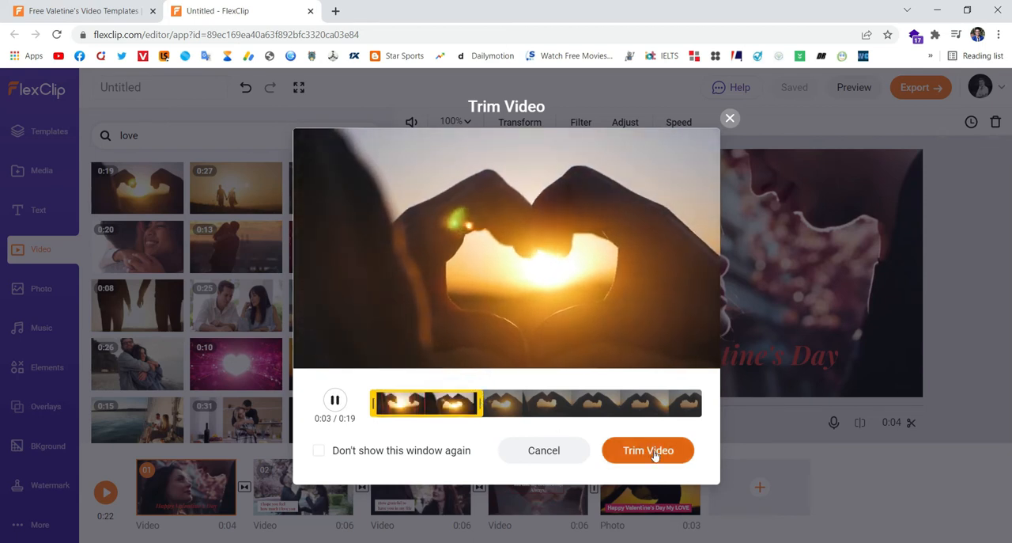
{"action": "left_click", "coordinate": [654, 451]}
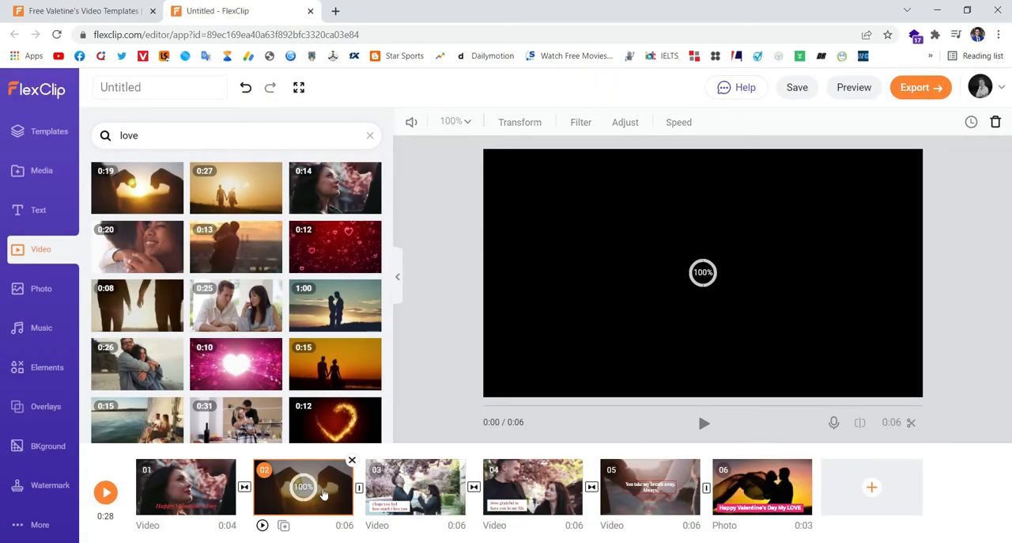
{"action": "left_click_drag", "start_coordinate": [311, 496], "coordinate": [790, 494]}
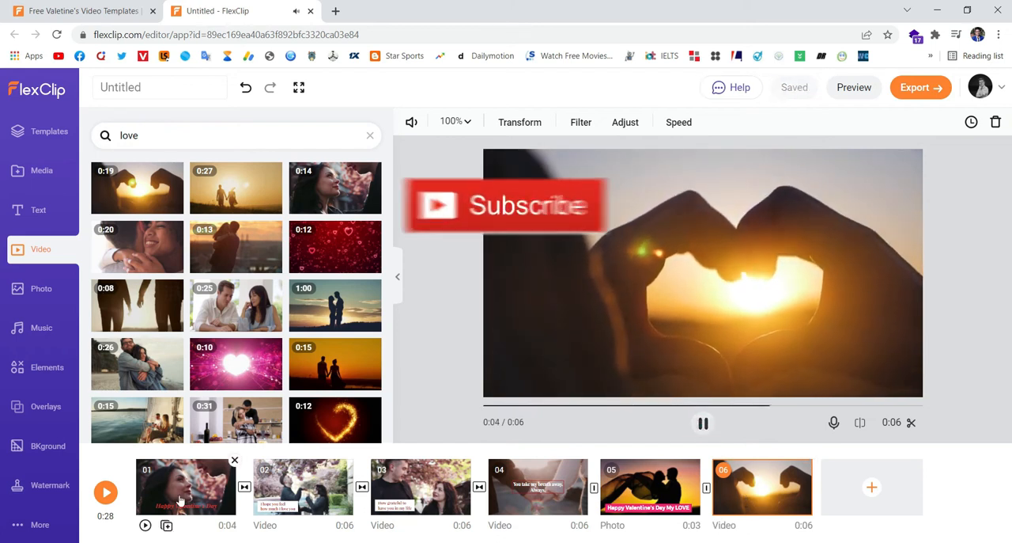
- Preview the complete video with the added heart-hands scene and return to editing
{"action": "left_click", "coordinate": [107, 494]}
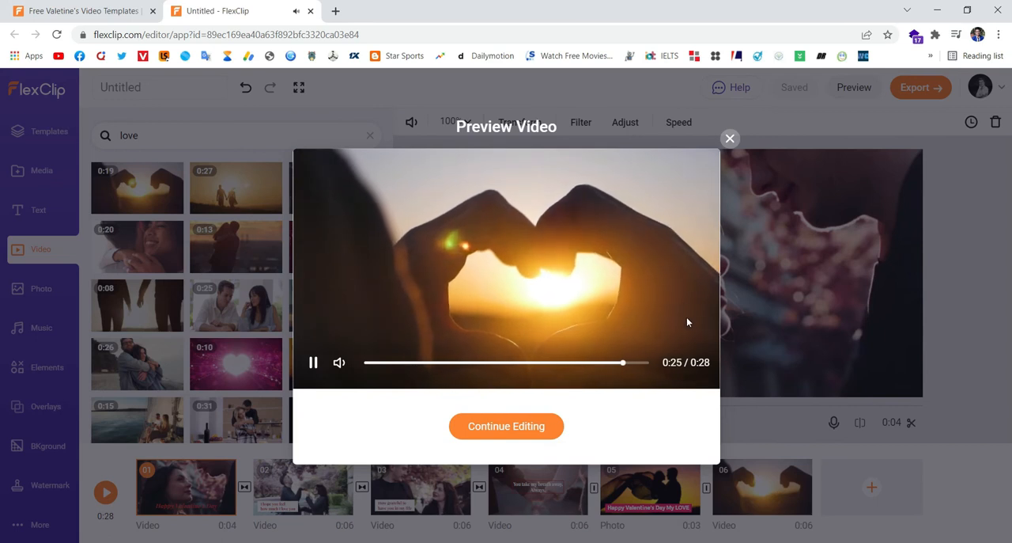
{"action": "left_click", "coordinate": [729, 140]}
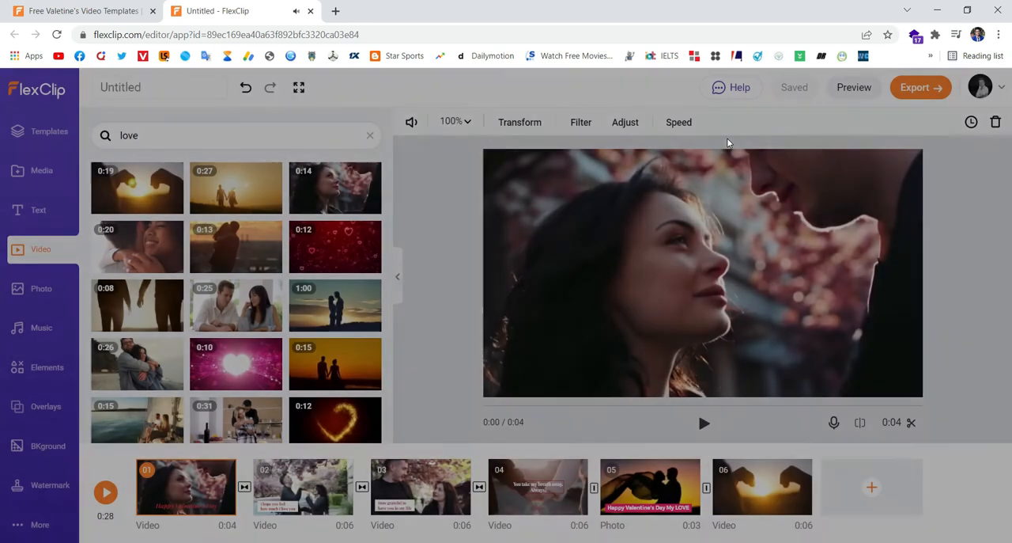
- Look through the stock photo, music and elements libraries without adding anything
{"action": "left_click", "coordinate": [41, 289]}
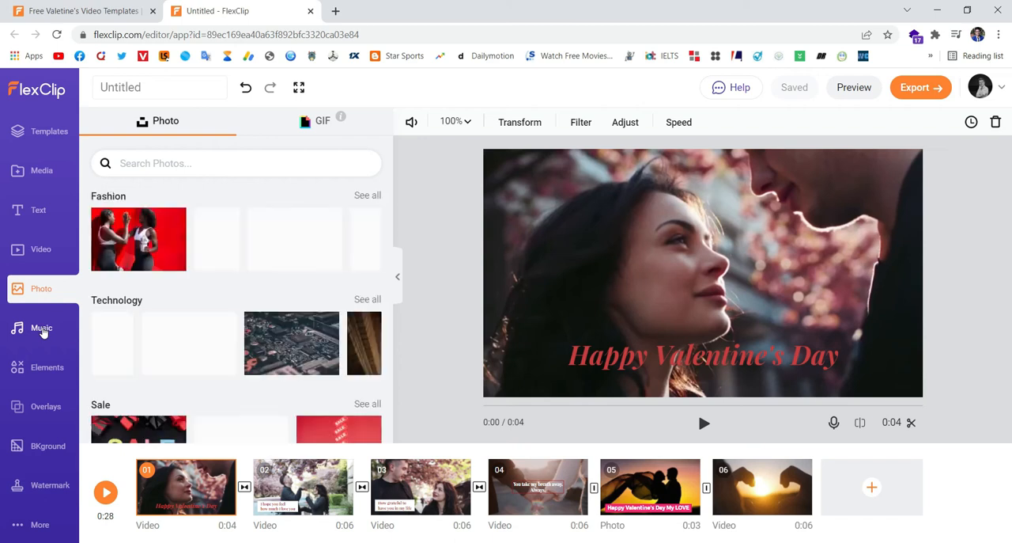
{"action": "left_click", "coordinate": [42, 329]}
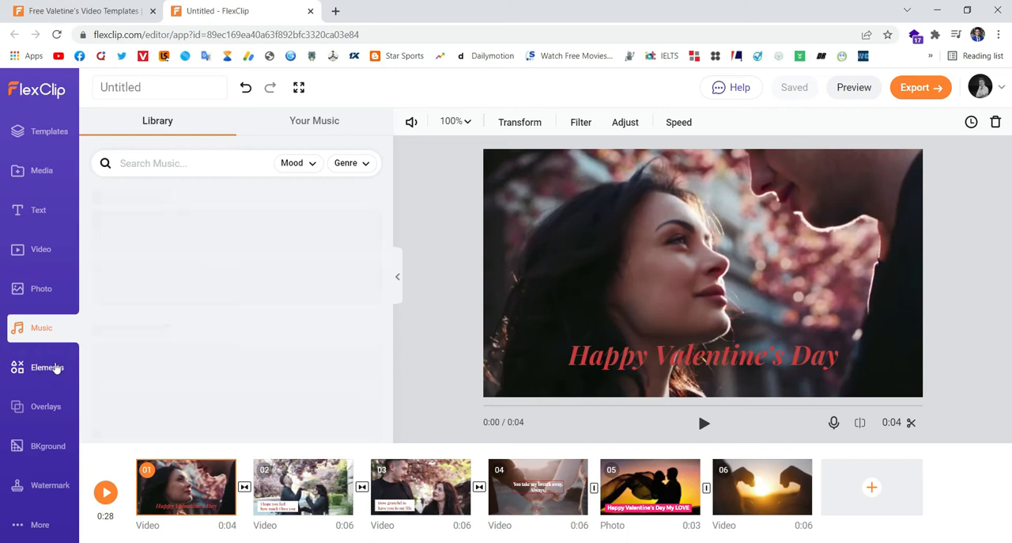
{"action": "scroll", "coordinate": [263, 345], "scroll_direction": "down", "scroll_amount": 3}
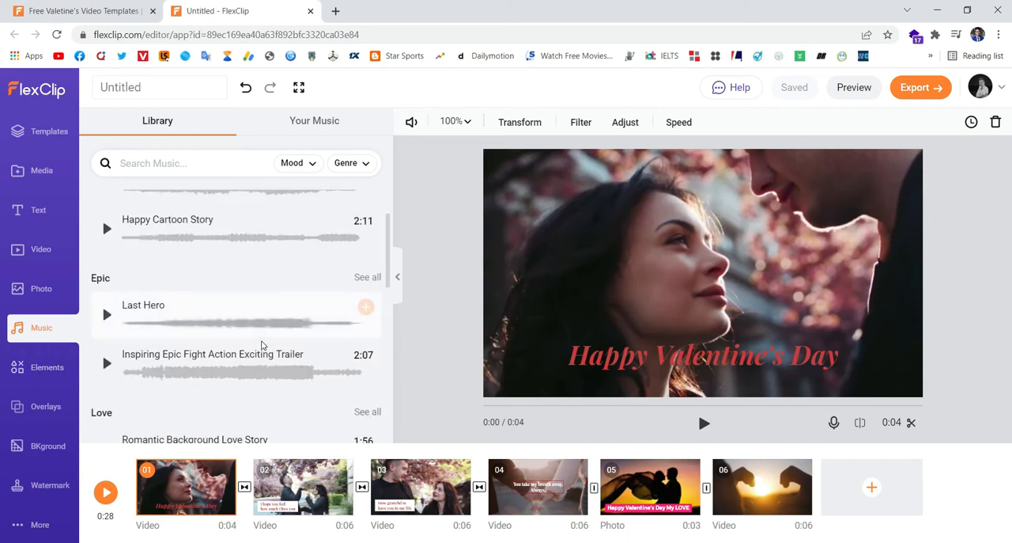
{"action": "scroll", "coordinate": [262, 344], "scroll_direction": "up", "scroll_amount": 3}
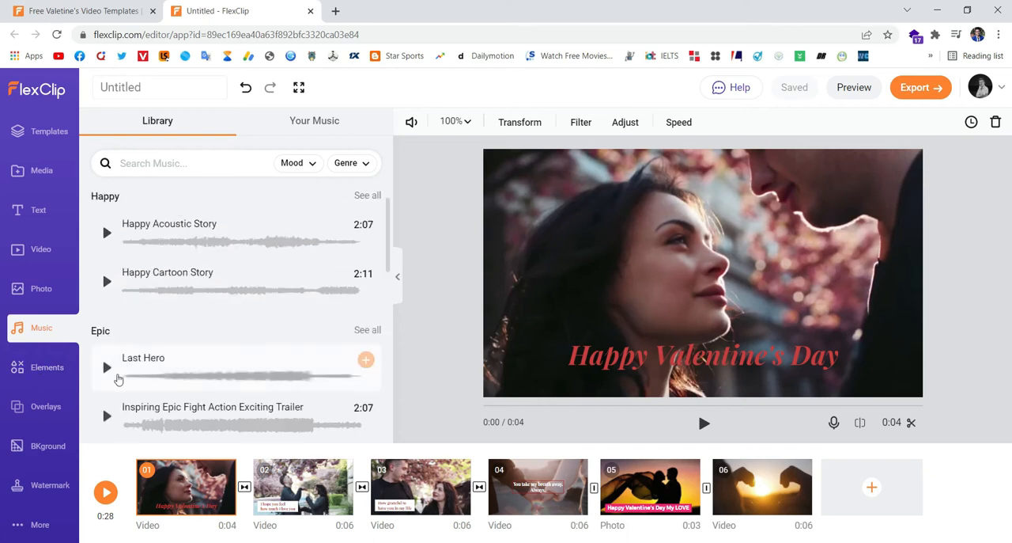
{"action": "left_click", "coordinate": [57, 374]}
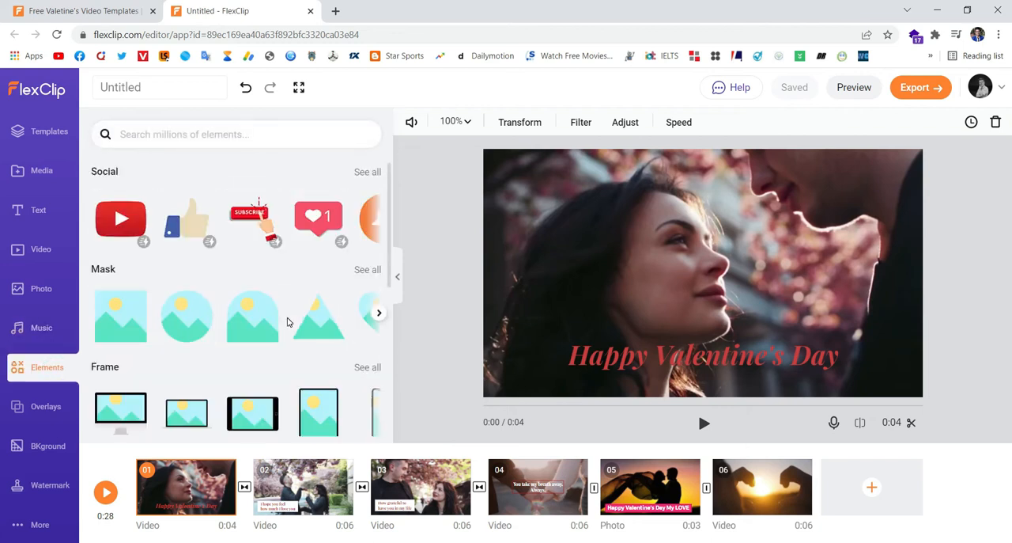
{"action": "scroll", "coordinate": [288, 322], "scroll_direction": "down", "scroll_amount": 2}
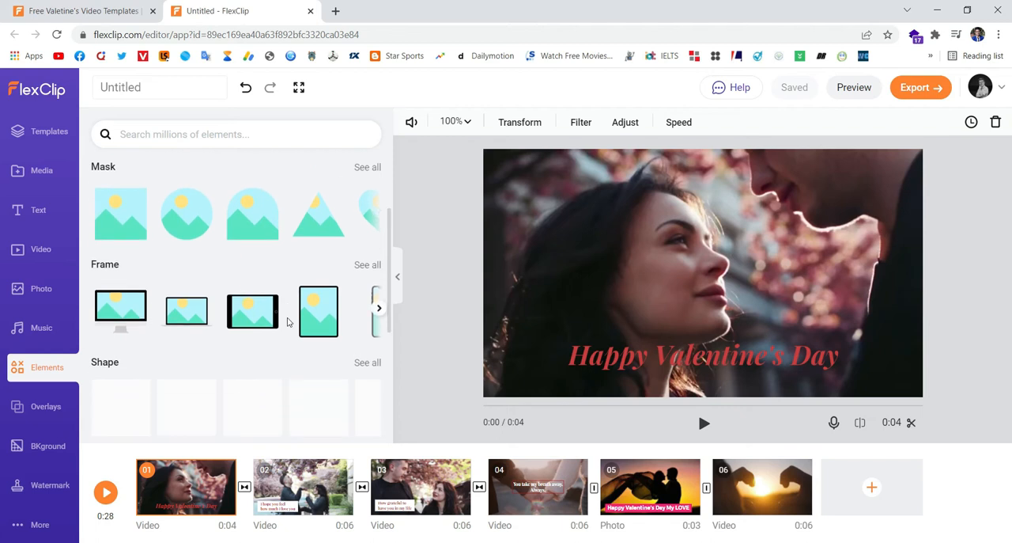
{"action": "scroll", "coordinate": [288, 322], "scroll_direction": "up", "scroll_amount": 2}
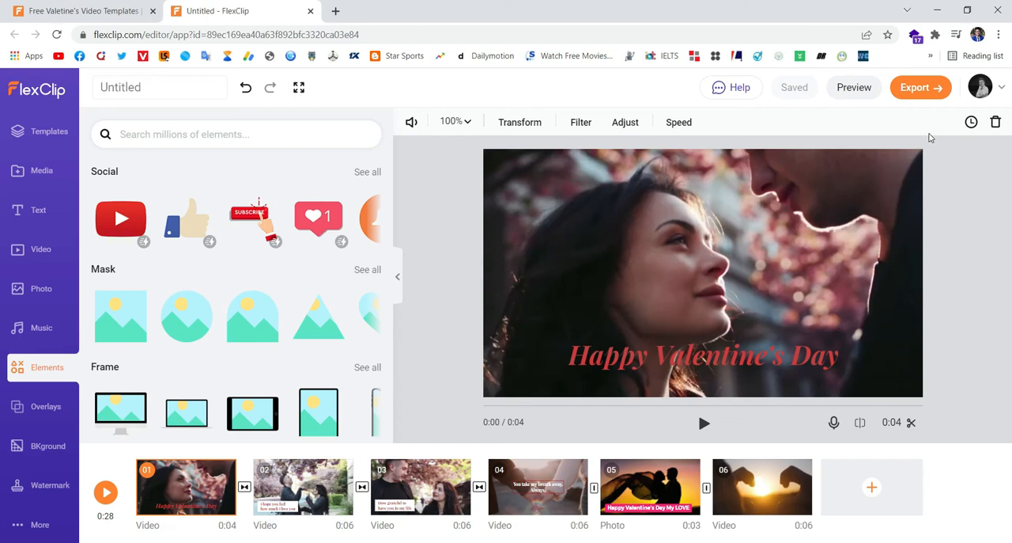
{"action": "left_click", "coordinate": [936, 93]}
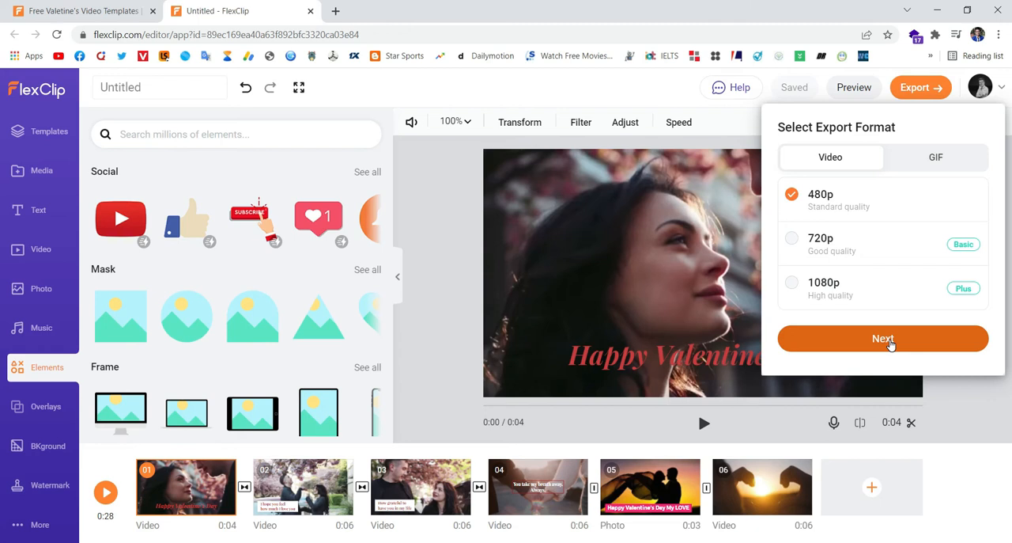
{"action": "left_click", "coordinate": [884, 338]}
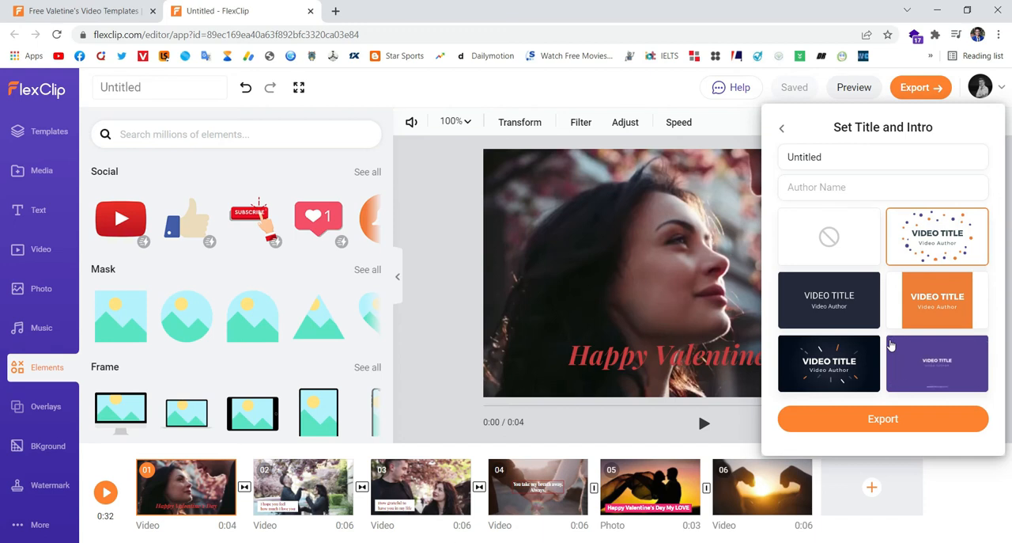
{"action": "left_click", "coordinate": [911, 524]}
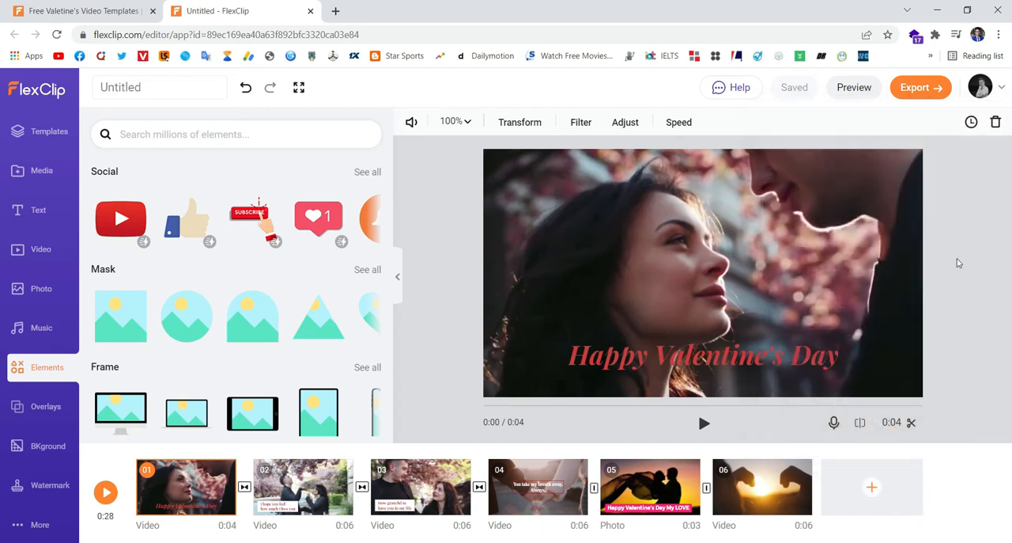
- Export the project as a 480p video with no intro, keeping the title "Untitled"
{"action": "left_click", "coordinate": [945, 91]}
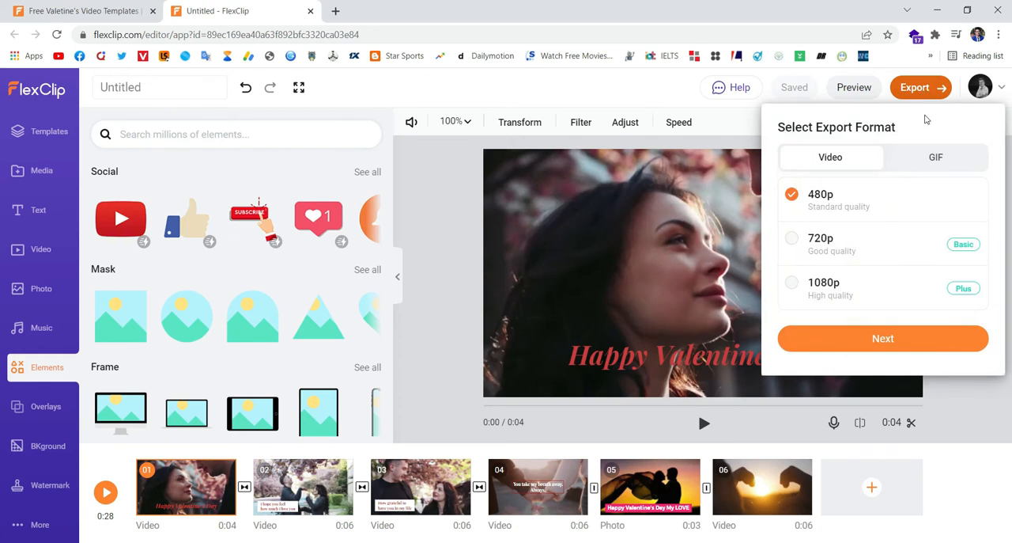
{"action": "left_click", "coordinate": [892, 340]}
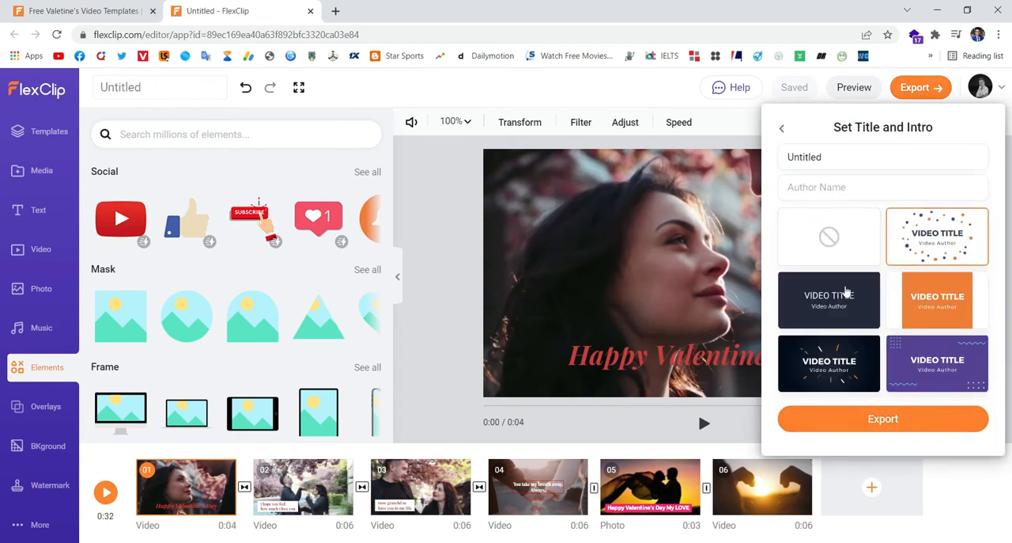
{"action": "left_click", "coordinate": [830, 240]}
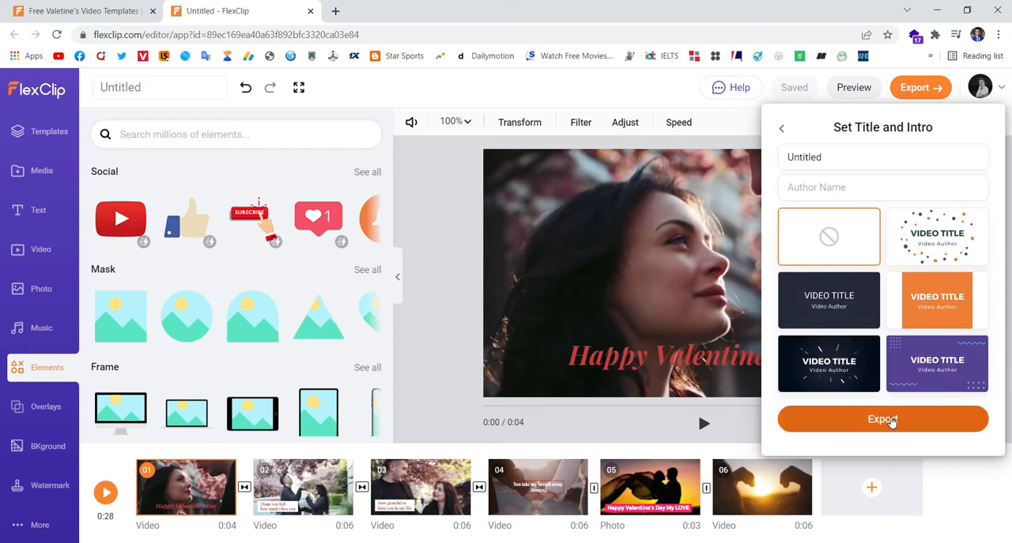
{"action": "left_click", "coordinate": [883, 419]}
{"action": "left_click", "coordinate": [881, 334]}
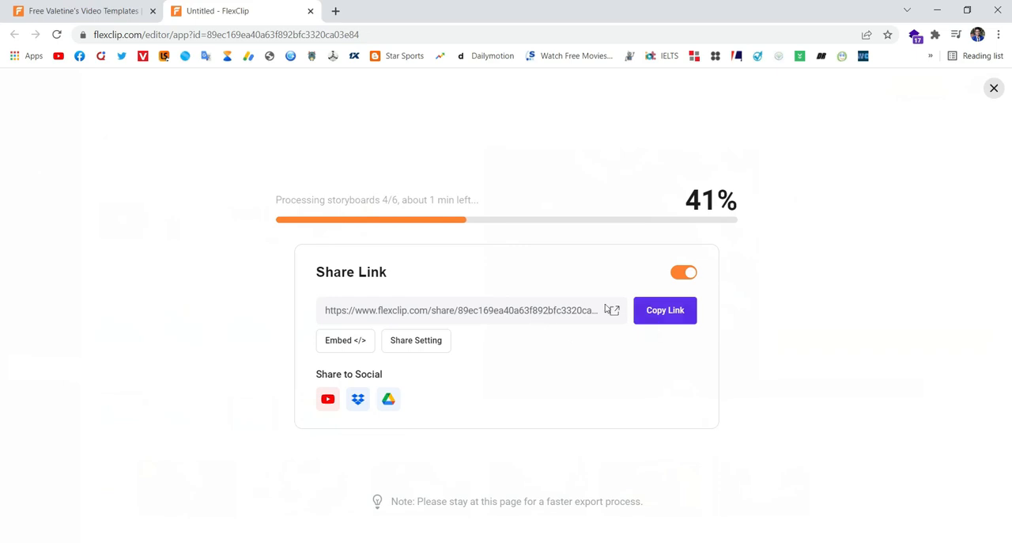
- Copy the full share link of the video being exported
{"action": "left_click", "coordinate": [559, 310]}
{"action": "triple_click", "coordinate": [560, 310]}
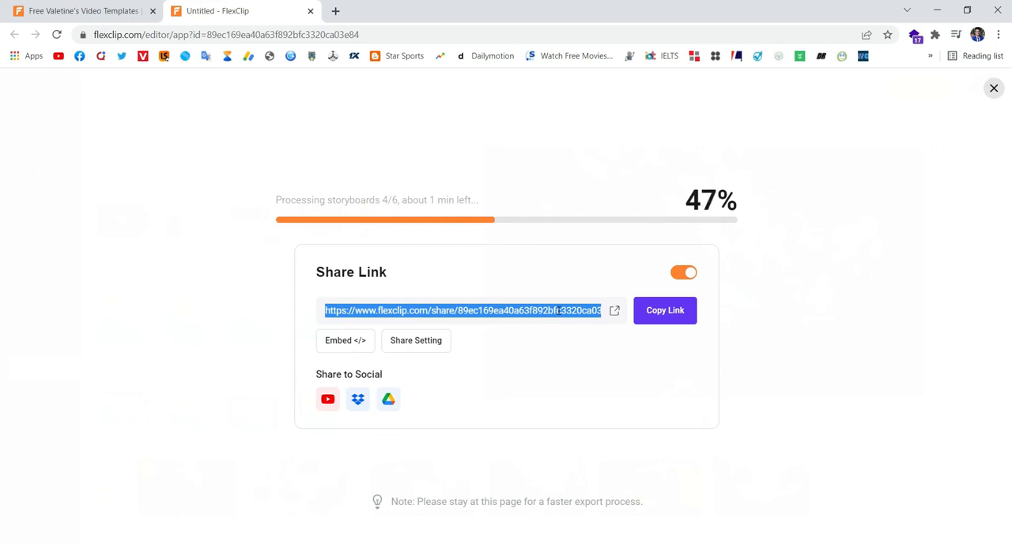
{"action": "right_click", "coordinate": [541, 317]}
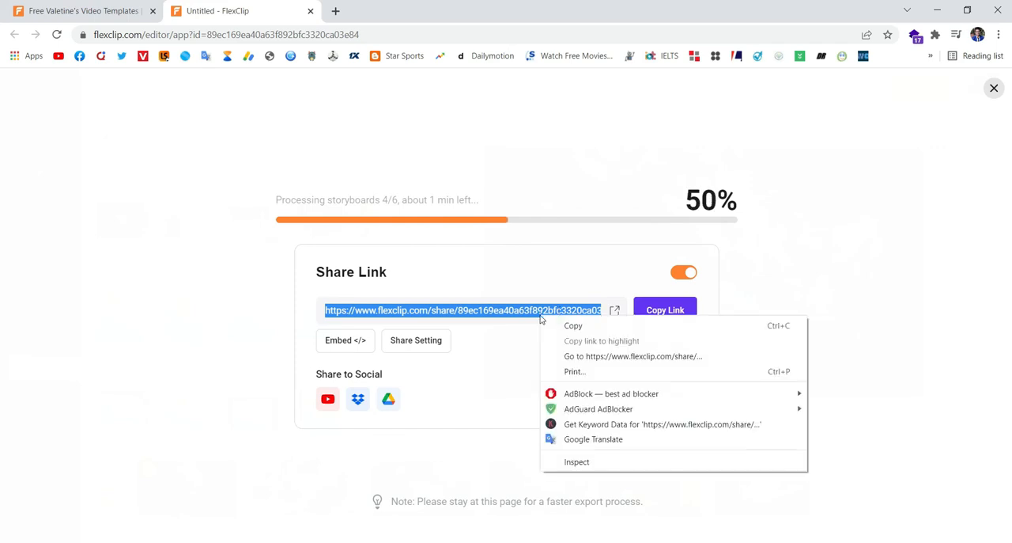
{"action": "left_click", "coordinate": [558, 325]}
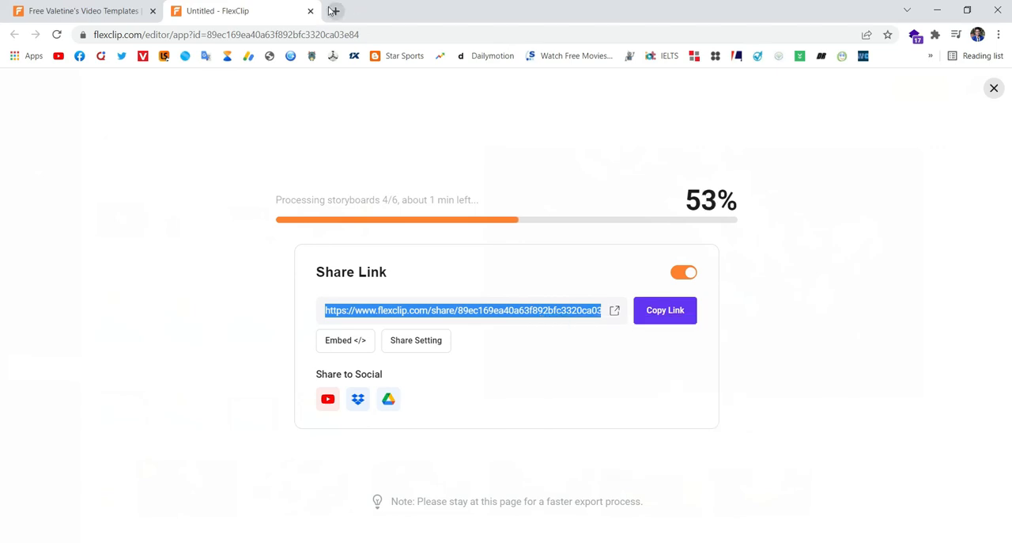
- Open the copied share link in a new browser tab to check the page, and close that tab
{"action": "left_click", "coordinate": [334, 10]}
{"action": "key", "text": "ctrl+v"}
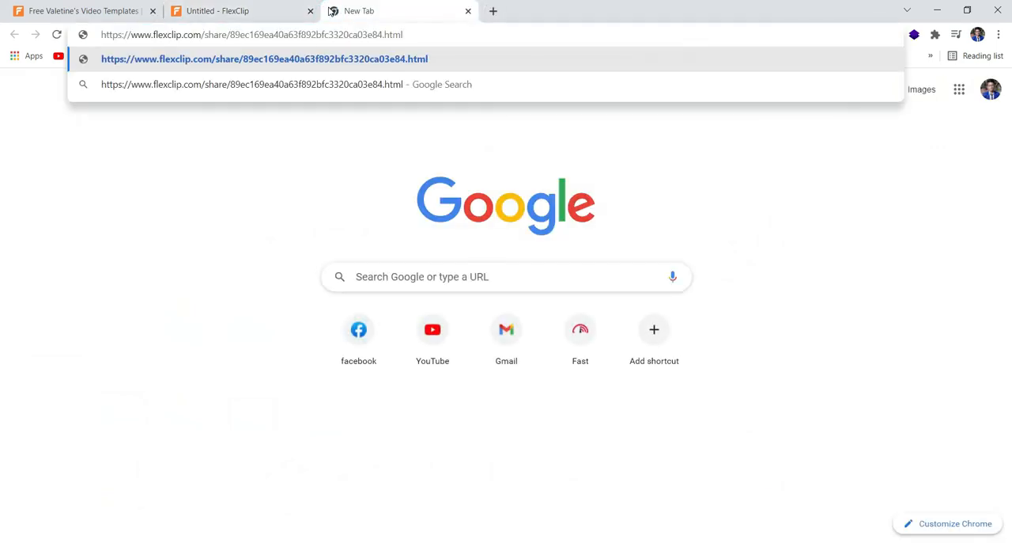
{"action": "key", "text": "Return"}
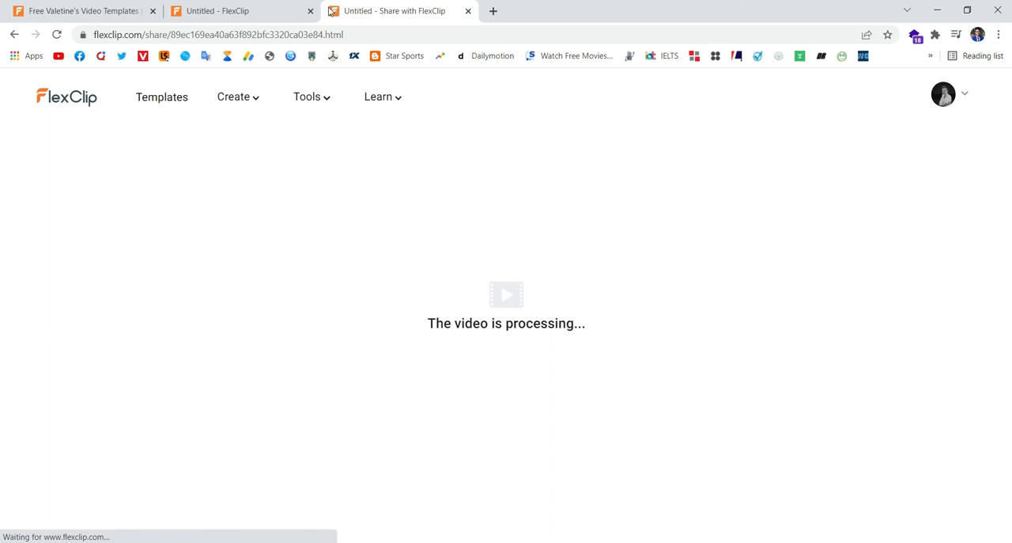
{"action": "left_click", "coordinate": [469, 12]}
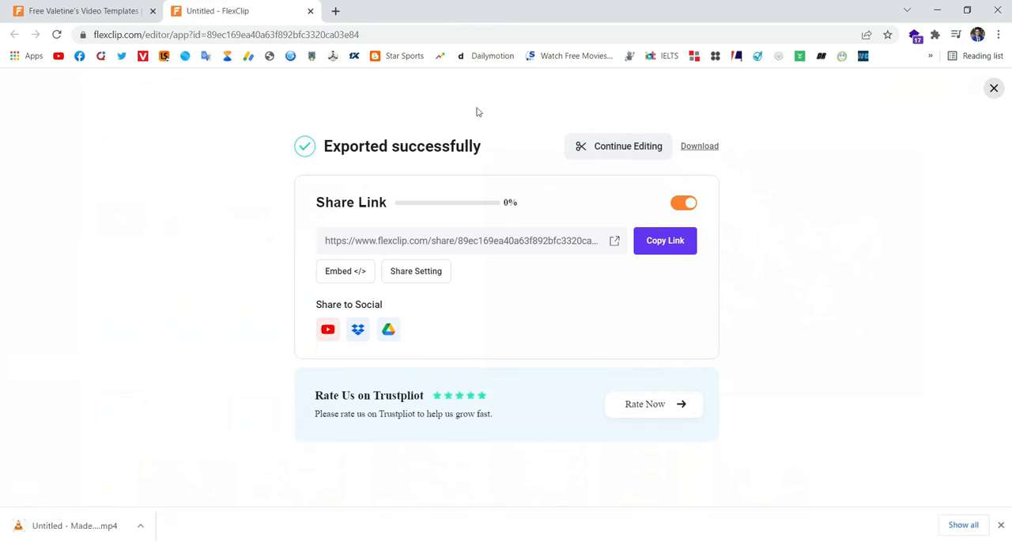
- Download the exported video again and show the file in the Downloads folder
{"action": "left_click", "coordinate": [707, 146]}
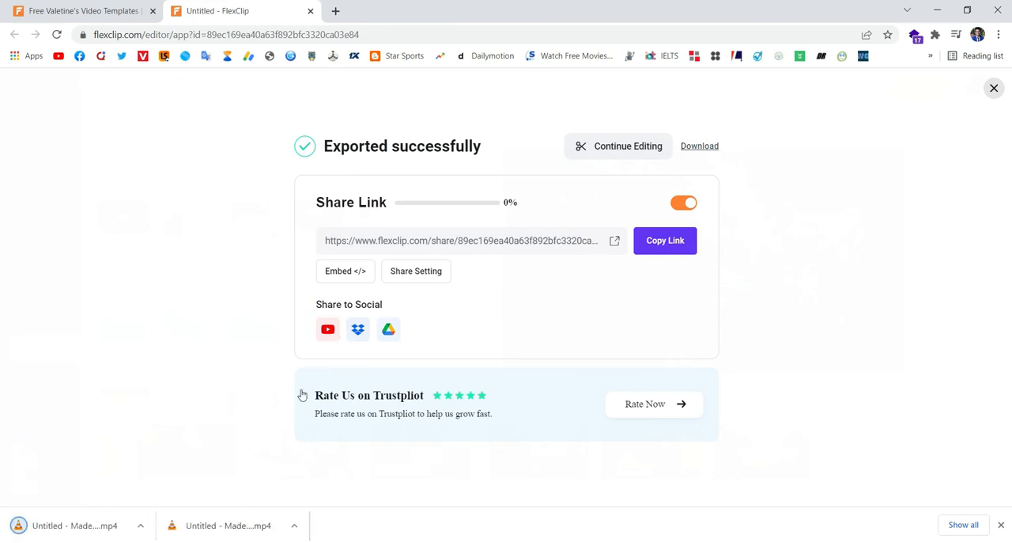
{"action": "left_click", "coordinate": [294, 525]}
{"action": "left_click", "coordinate": [346, 481]}
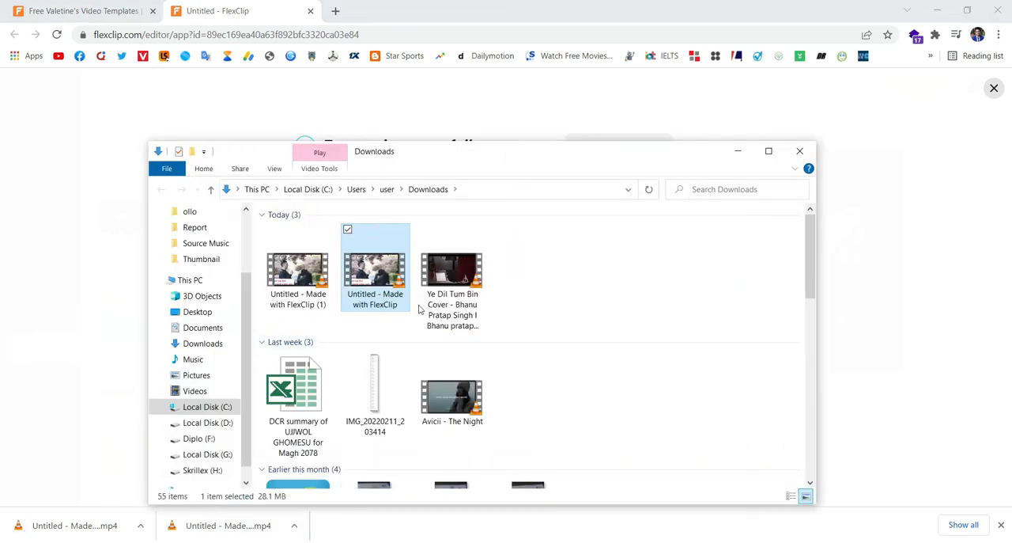
- Permanently delete the "Ye Dil Tum Bin Cover" video from the Downloads folder
{"action": "left_click", "coordinate": [449, 292]}
{"action": "key", "text": "shift+Delete"}
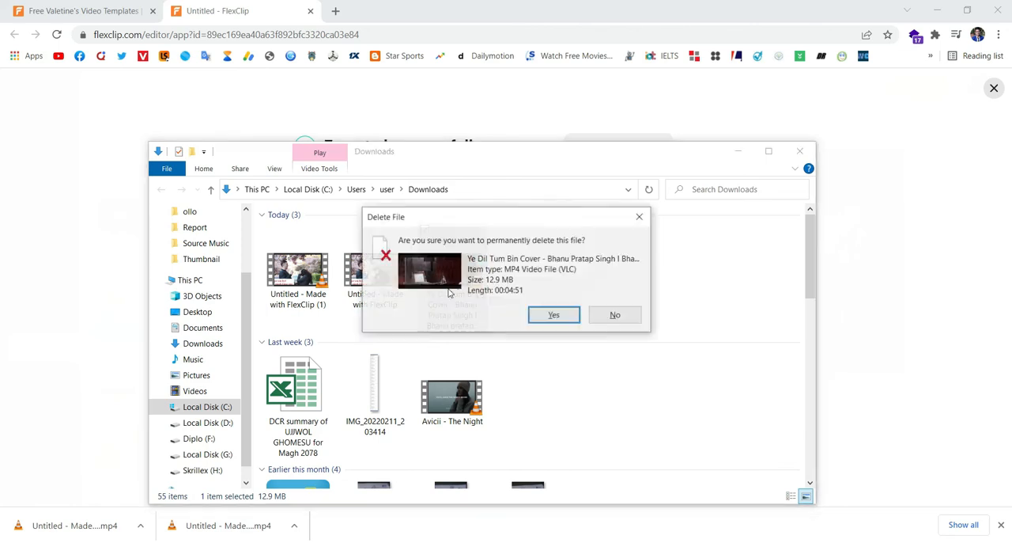
{"action": "key", "text": "Return"}
- Play the exported "Untitled - Made with FlexClip" video from the Downloads folder and minimize the folder window
{"action": "left_click", "coordinate": [375, 262]}
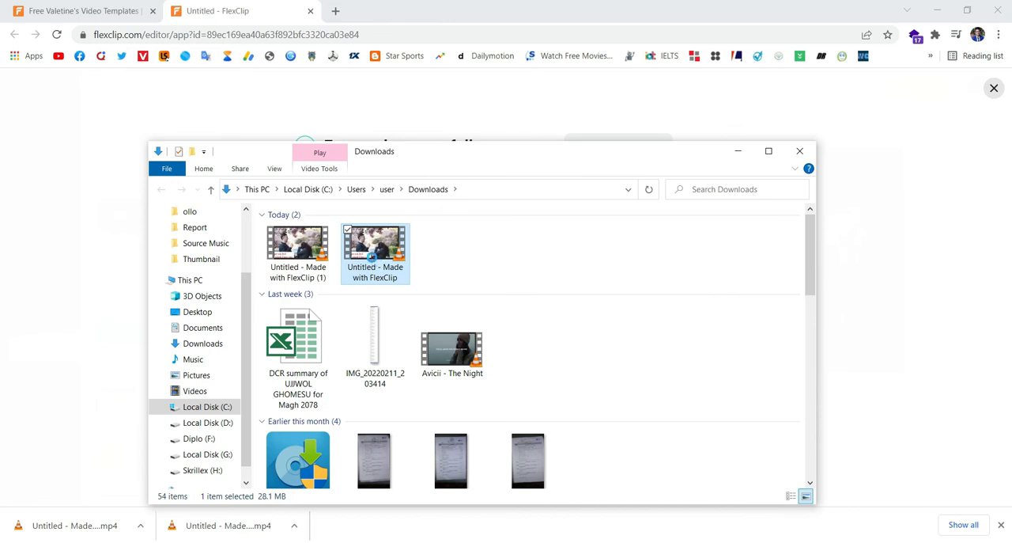
{"action": "right_click", "coordinate": [374, 260]}
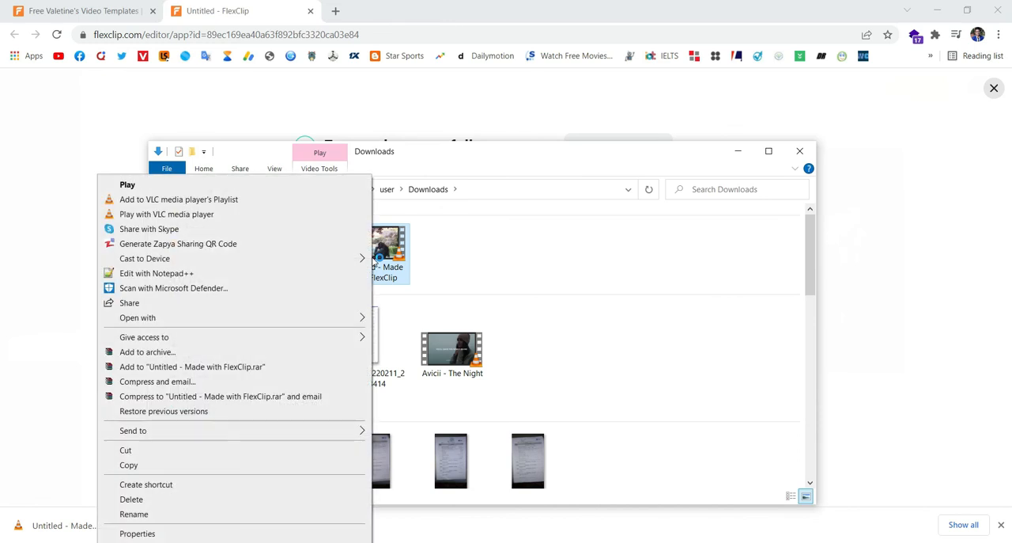
{"action": "left_click", "coordinate": [255, 187]}
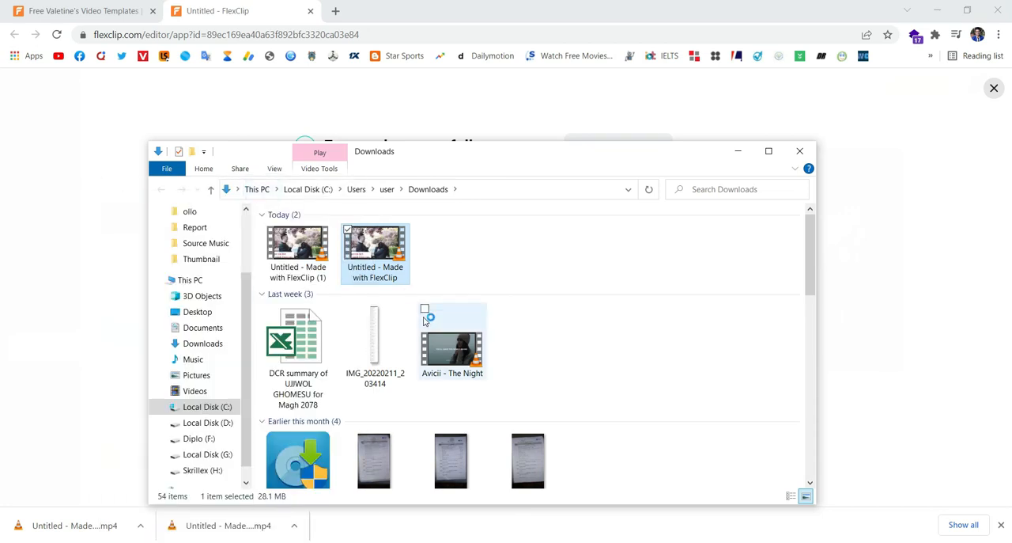
{"action": "left_click", "coordinate": [738, 153]}
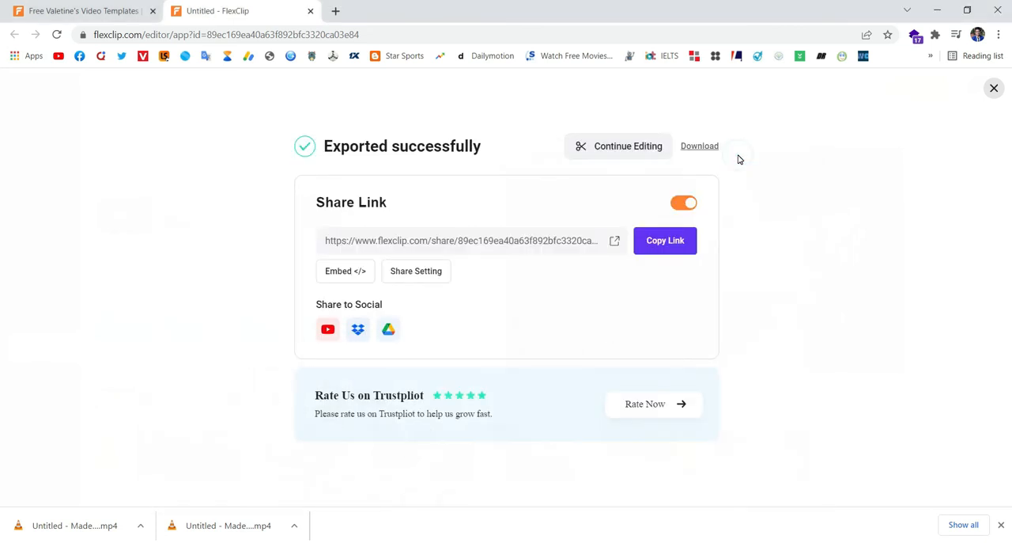